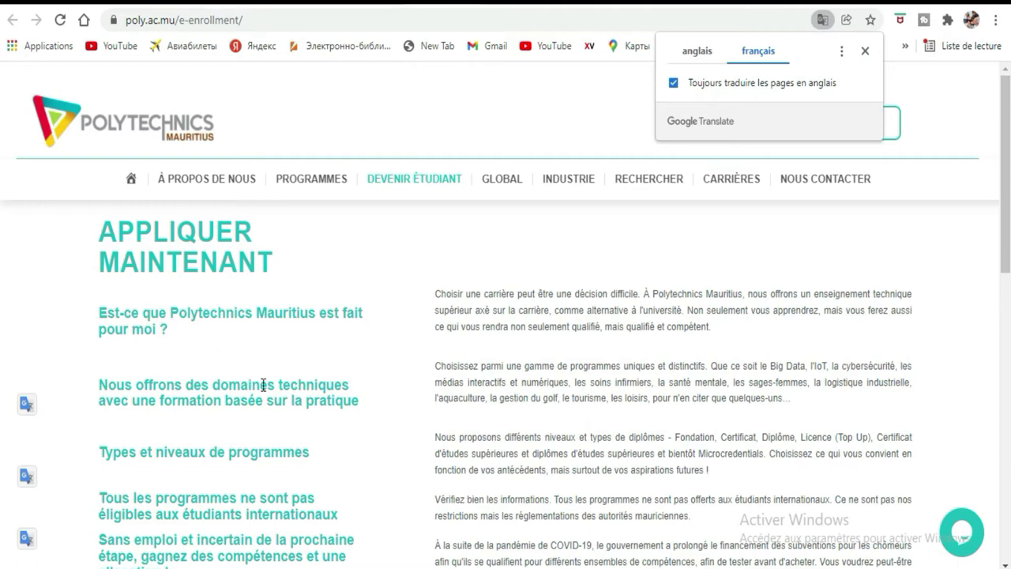
- Open the application form for international students from the "Prêt à postuler ?" section of the enrolment page
{"action": "scroll", "coordinate": [269, 389], "scroll_direction": "down", "scroll_amount": 1}
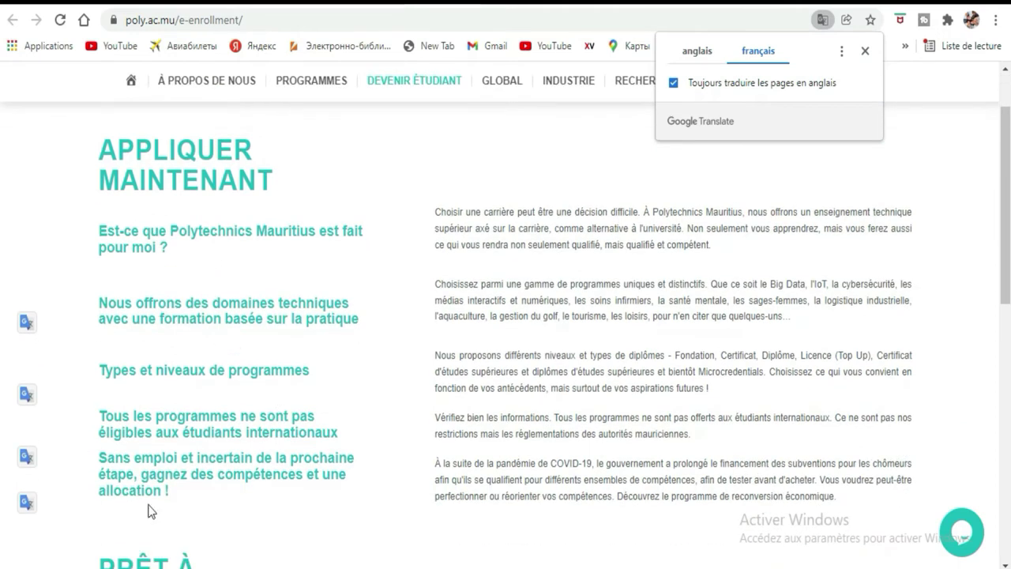
{"action": "scroll", "coordinate": [330, 335], "scroll_direction": "down", "scroll_amount": 3}
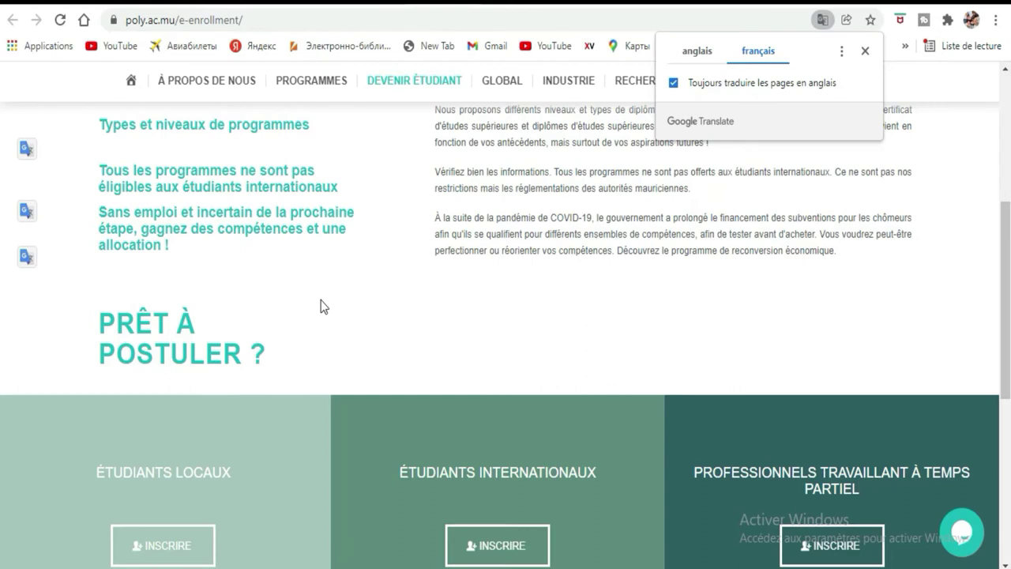
{"action": "scroll", "coordinate": [351, 267], "scroll_direction": "up", "scroll_amount": 4}
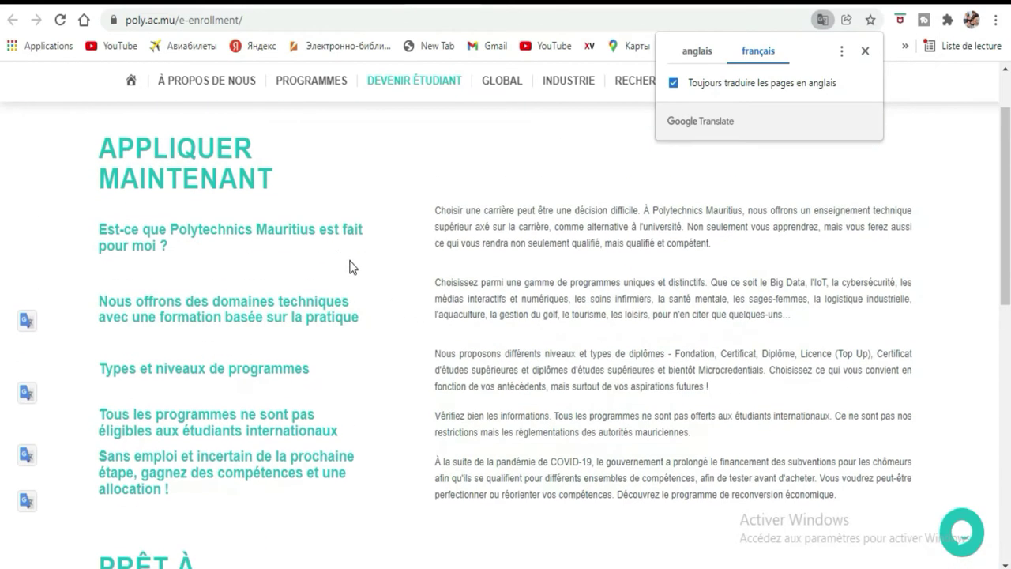
{"action": "scroll", "coordinate": [352, 267], "scroll_direction": "down", "scroll_amount": 3}
{"action": "scroll", "coordinate": [351, 267], "scroll_direction": "down", "scroll_amount": 2}
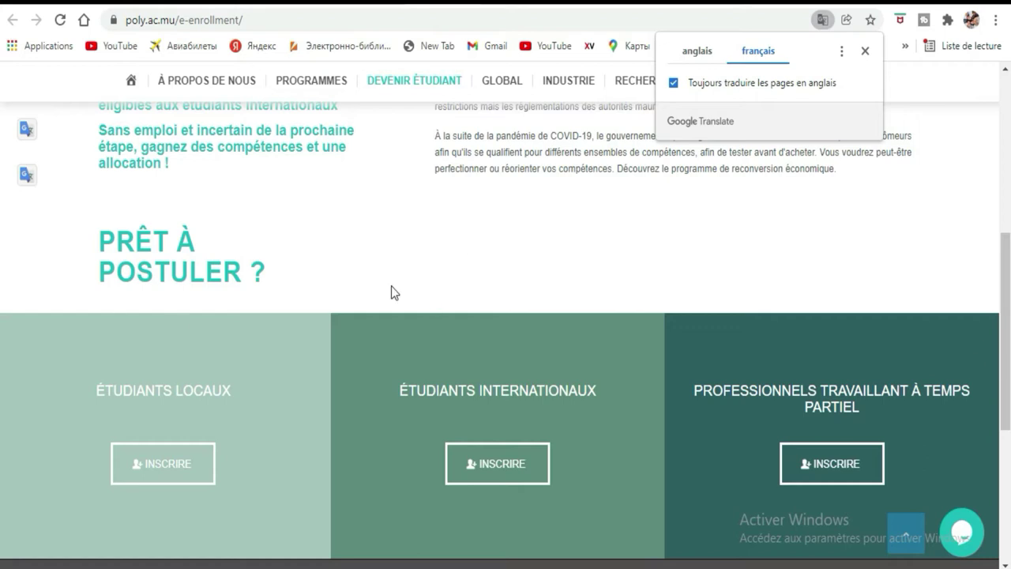
{"action": "left_click_drag", "start_coordinate": [93, 235], "coordinate": [260, 288]}
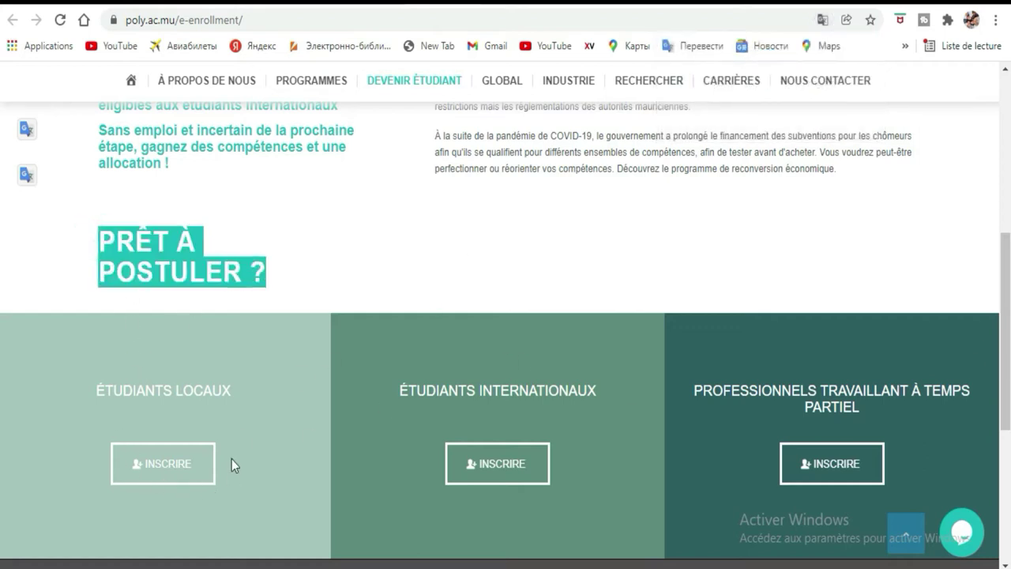
{"action": "left_click", "coordinate": [518, 469]}
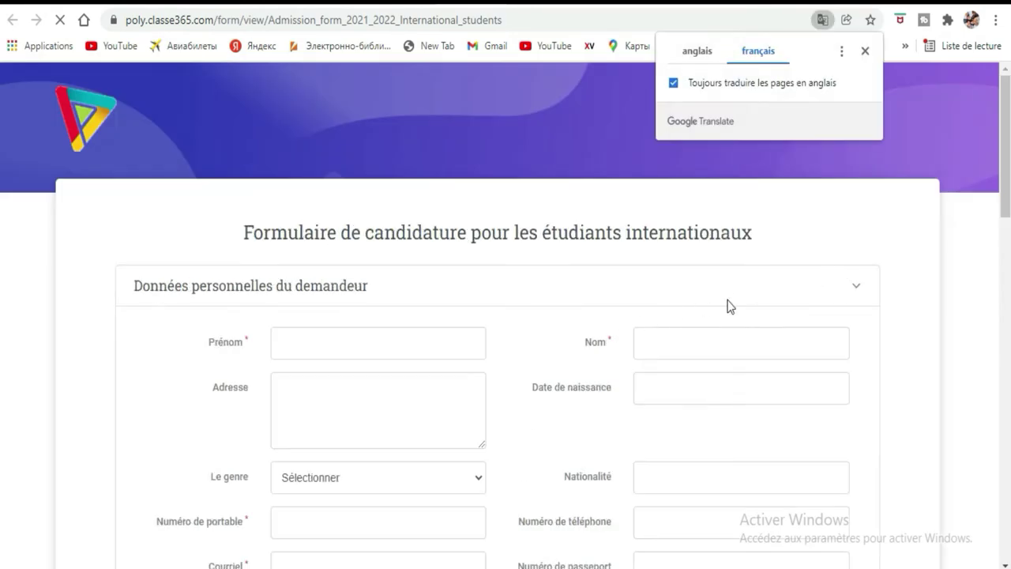
- Bring up the on-screen keyboard, dismiss the translation popup and place the keyboard clear of the first form fields
{"action": "scroll", "coordinate": [594, 152], "scroll_direction": "down", "scroll_amount": 1}
{"action": "scroll", "coordinate": [594, 152], "scroll_direction": "down", "scroll_amount": 1}
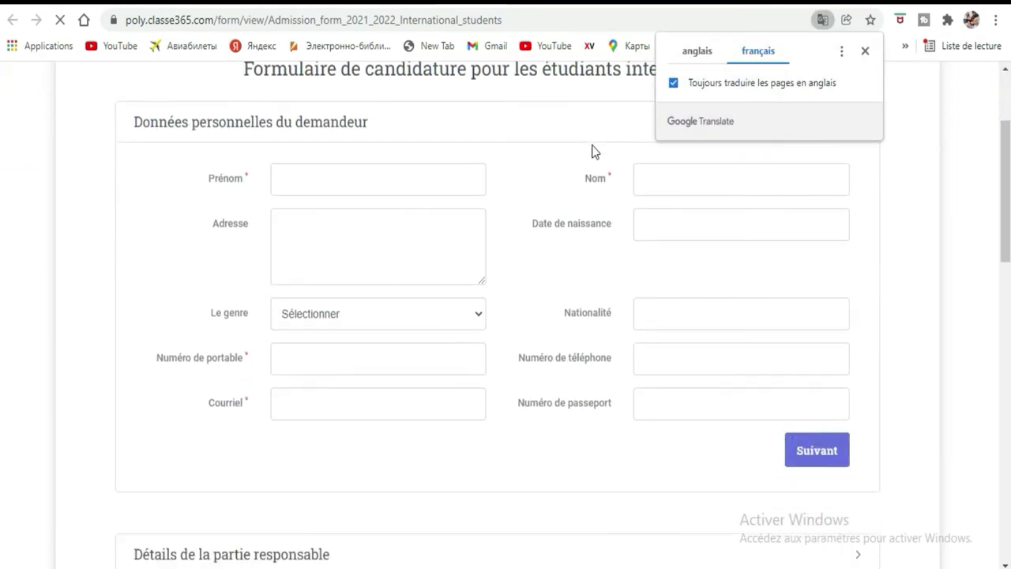
{"action": "scroll", "coordinate": [594, 151], "scroll_direction": "up", "scroll_amount": 1}
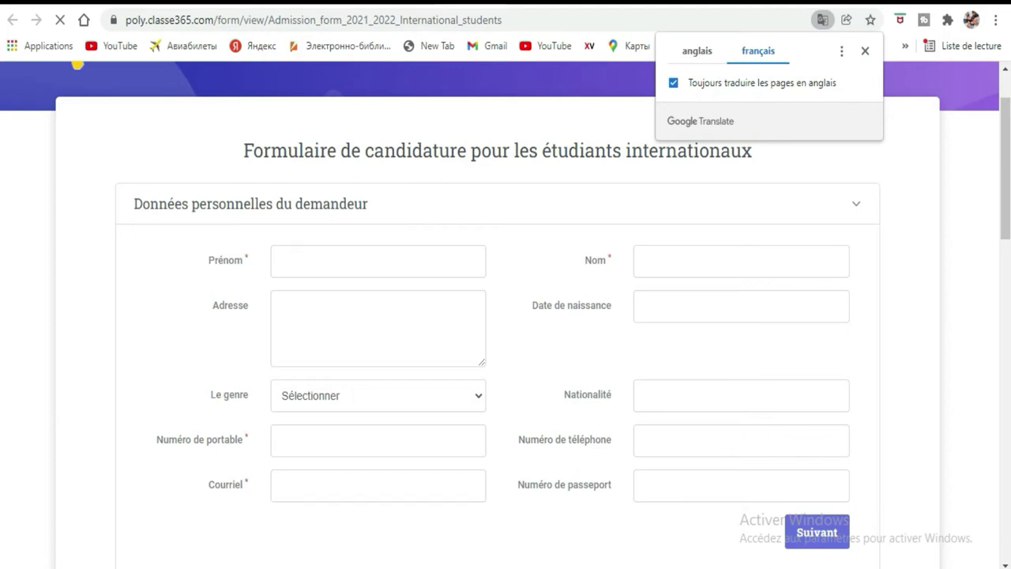
{"action": "mouse_move", "coordinate": [385, 567]}
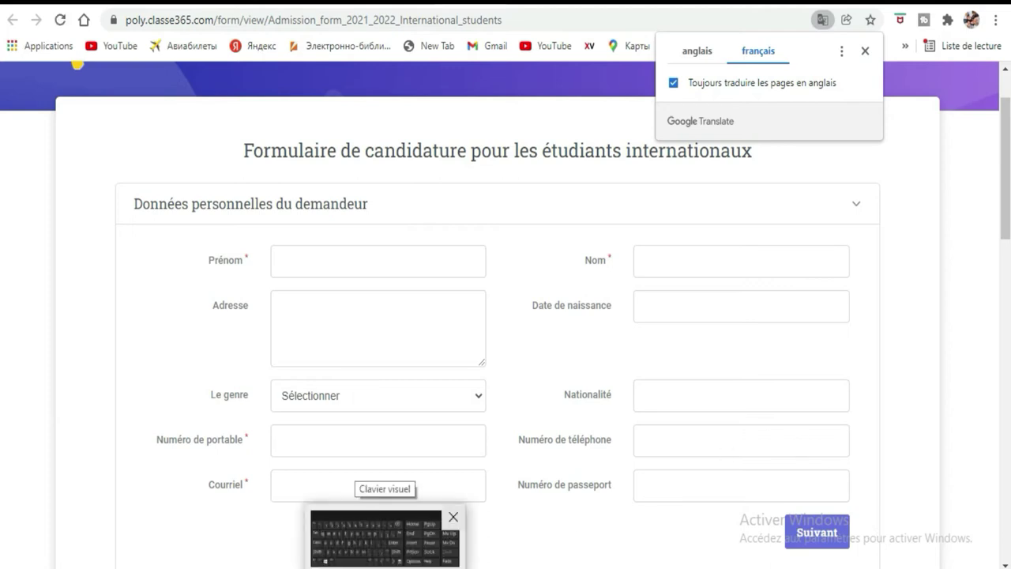
{"action": "left_click", "coordinate": [385, 537]}
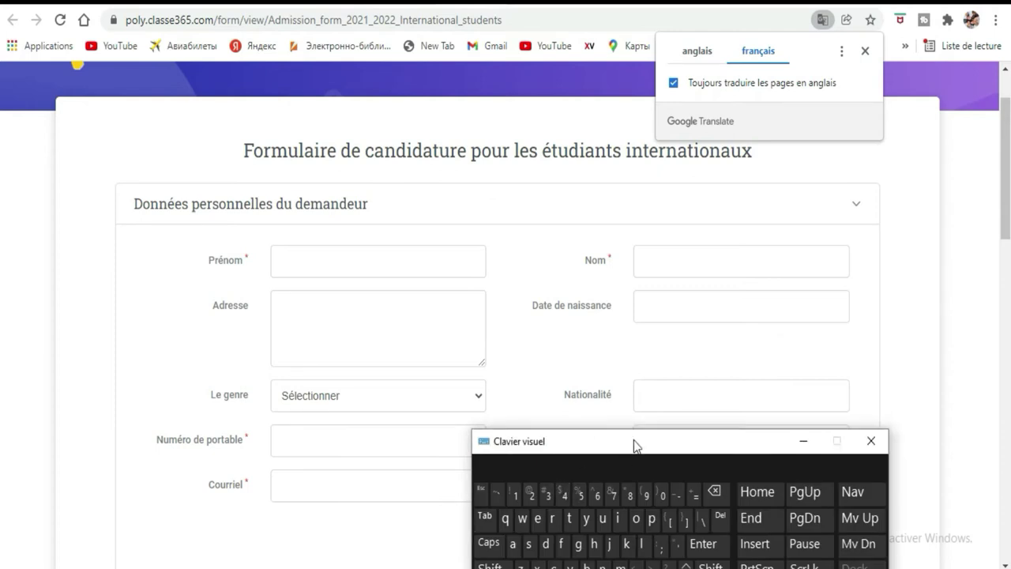
{"action": "left_click_drag", "start_coordinate": [634, 446], "coordinate": [487, 300]}
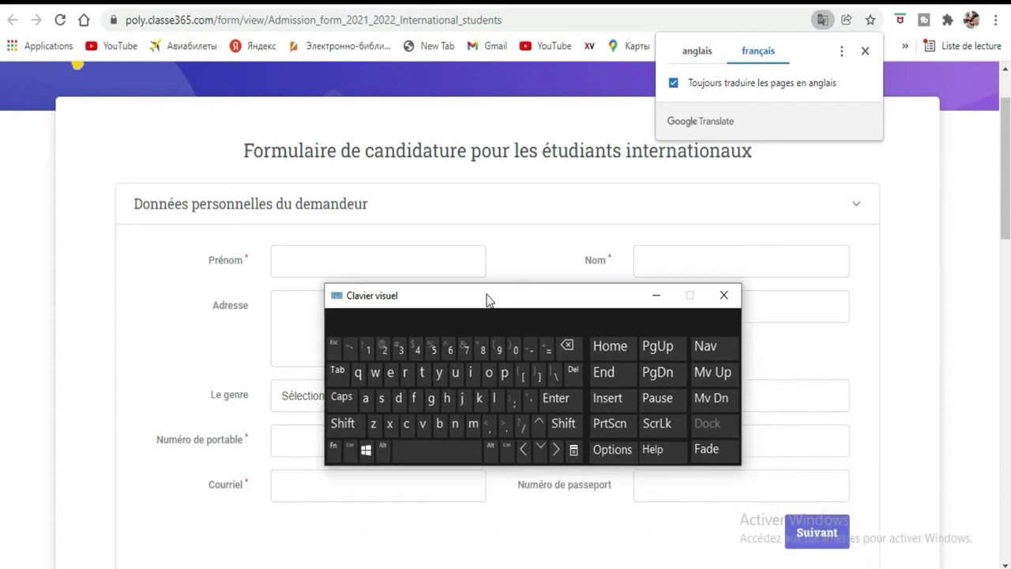
{"action": "left_click", "coordinate": [865, 50]}
{"action": "left_click_drag", "start_coordinate": [568, 310], "coordinate": [579, 463]}
- Enter the applicant's first name in the Prénom field of the personal data section
{"action": "scroll", "coordinate": [551, 238], "scroll_direction": "down", "scroll_amount": 2}
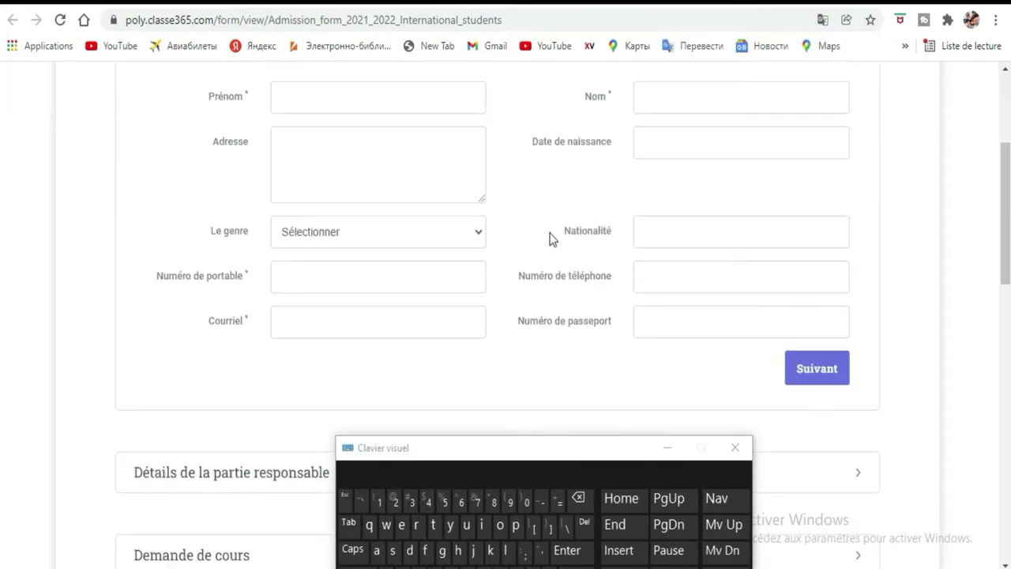
{"action": "scroll", "coordinate": [552, 239], "scroll_direction": "up", "scroll_amount": 1}
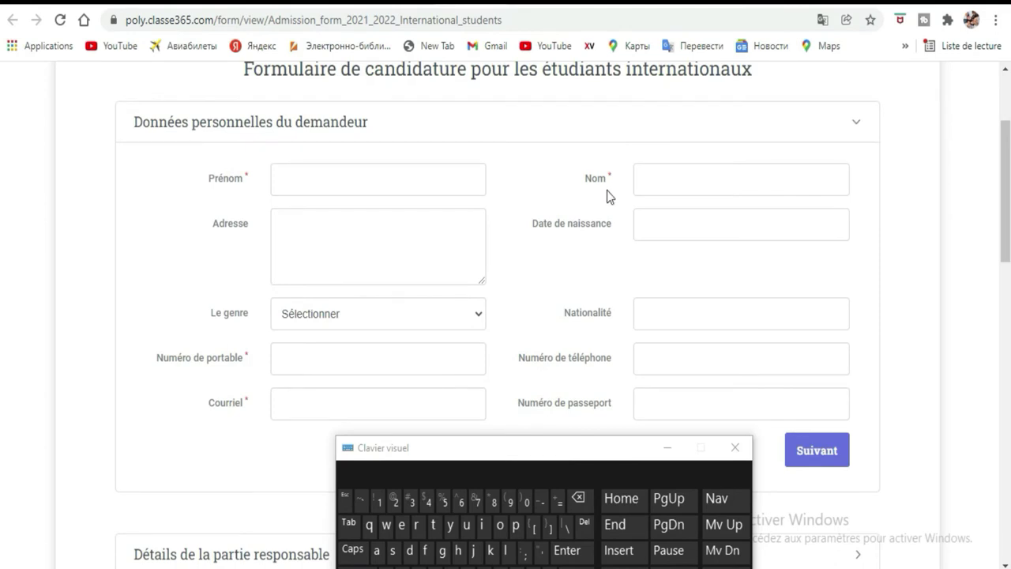
{"action": "scroll", "coordinate": [606, 196], "scroll_direction": "down", "scroll_amount": 8}
{"action": "scroll", "coordinate": [606, 196], "scroll_direction": "up", "scroll_amount": 7}
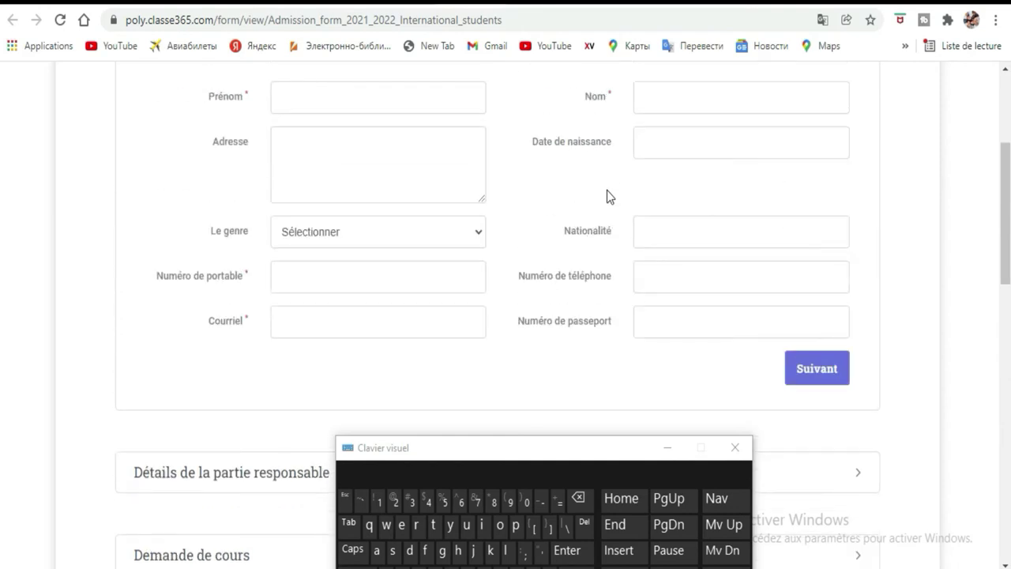
{"action": "scroll", "coordinate": [607, 196], "scroll_direction": "up", "scroll_amount": 2}
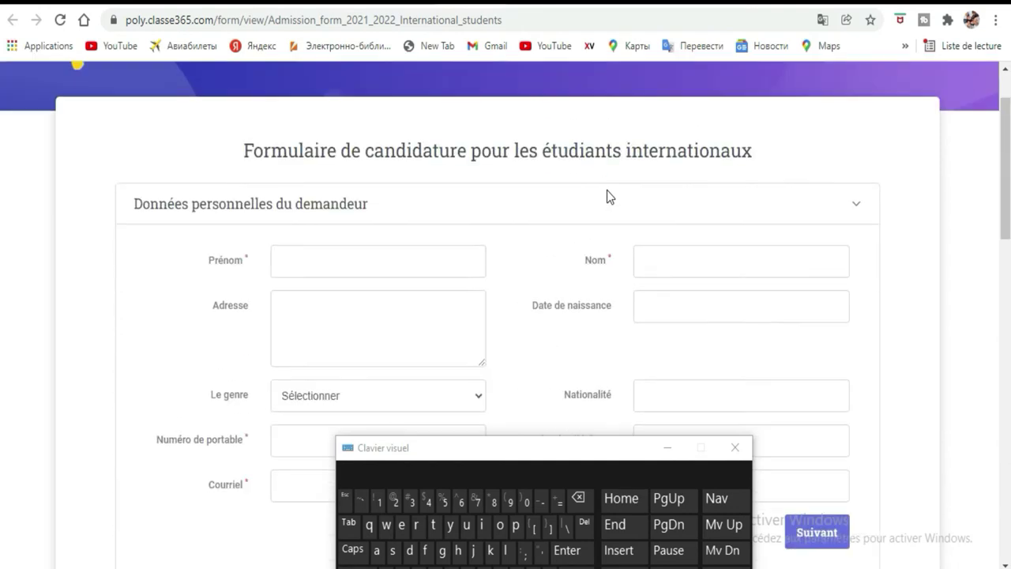
{"action": "scroll", "coordinate": [607, 196], "scroll_direction": "down", "scroll_amount": 1}
{"action": "left_click", "coordinate": [362, 183]}
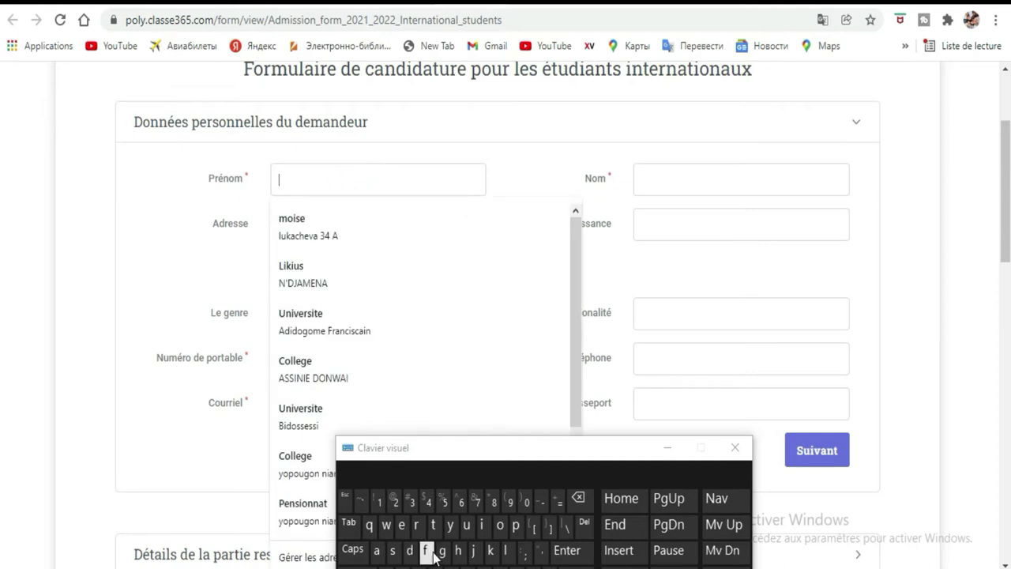
{"action": "left_click", "coordinate": [518, 526]}
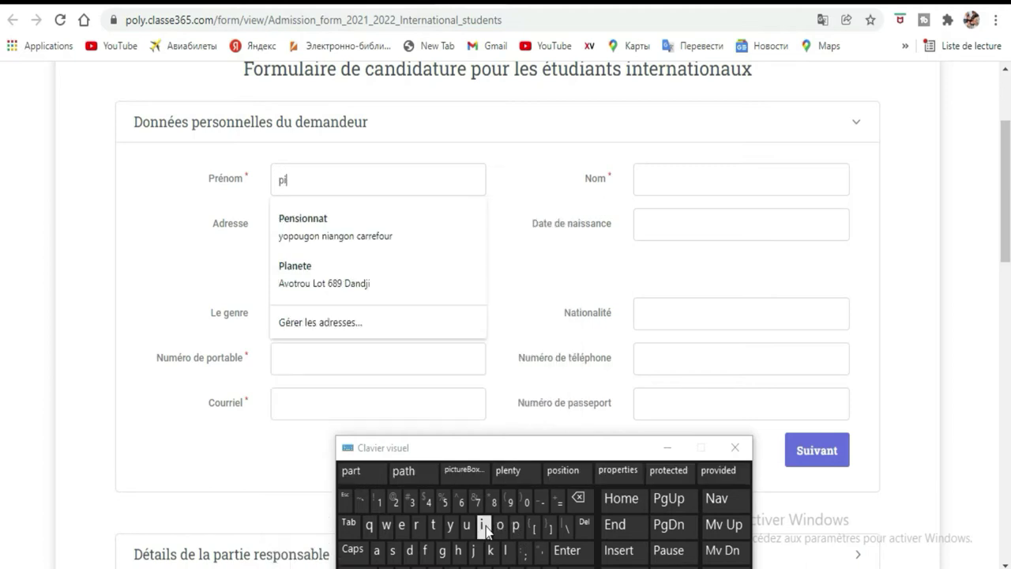
{"action": "left_click", "coordinate": [385, 567]}
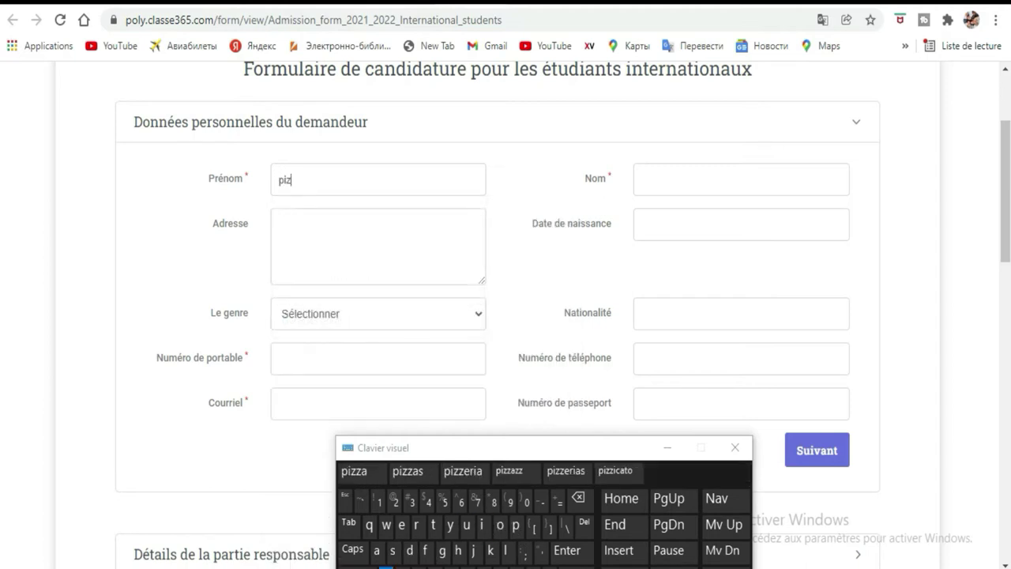
{"action": "left_click", "coordinate": [410, 549]}
{"action": "left_click", "coordinate": [376, 550]}
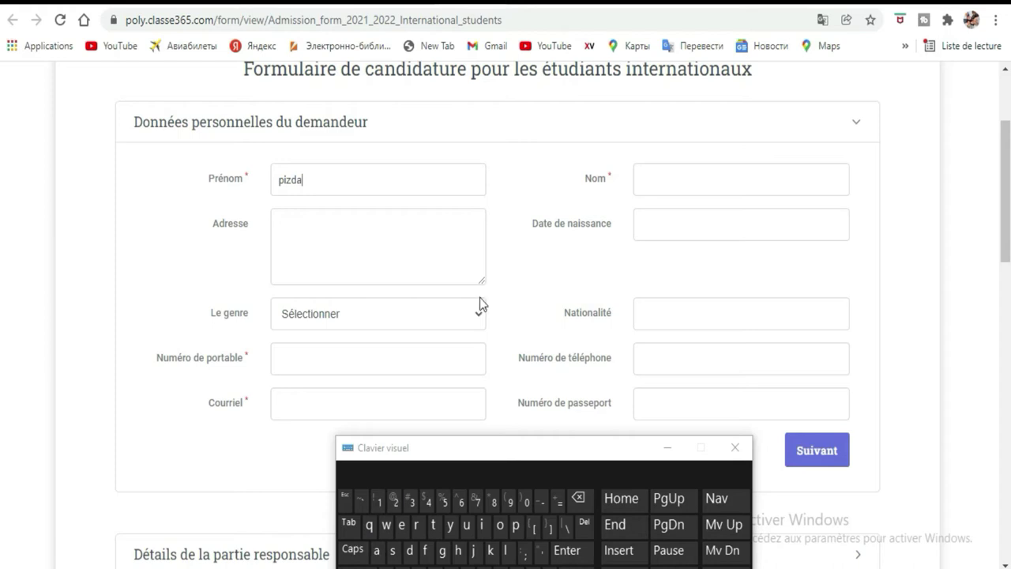
- Enter the applicant's surname in the Nom field
{"action": "left_click", "coordinate": [677, 177]}
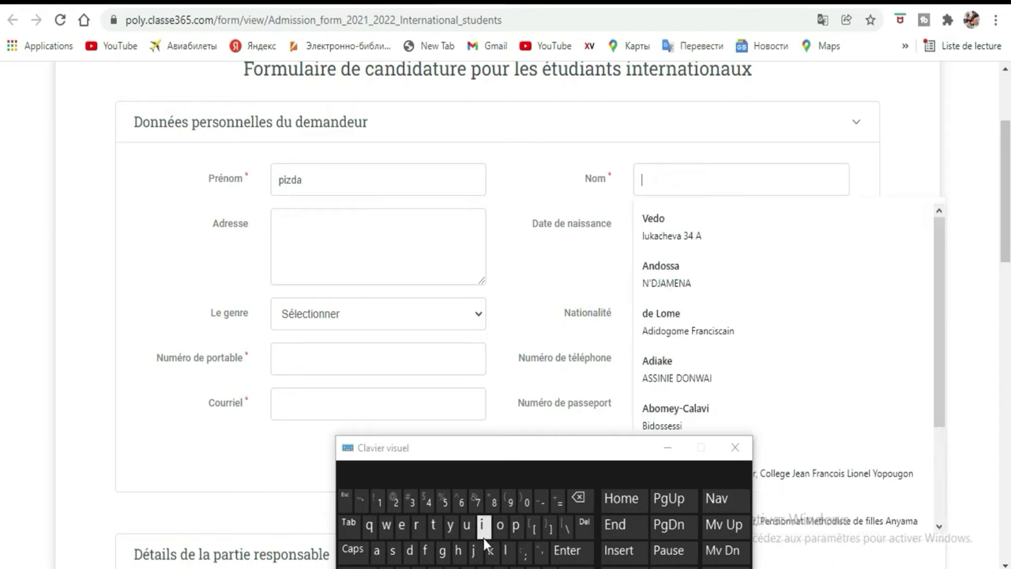
{"action": "left_click", "coordinate": [468, 567]}
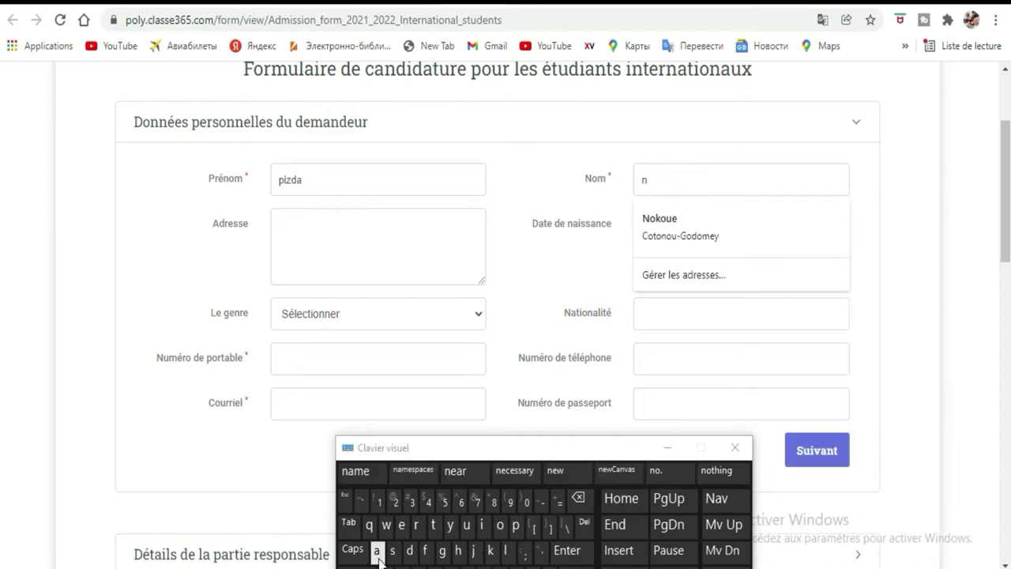
{"action": "left_click", "coordinate": [377, 550]}
{"action": "left_click", "coordinate": [450, 527]}
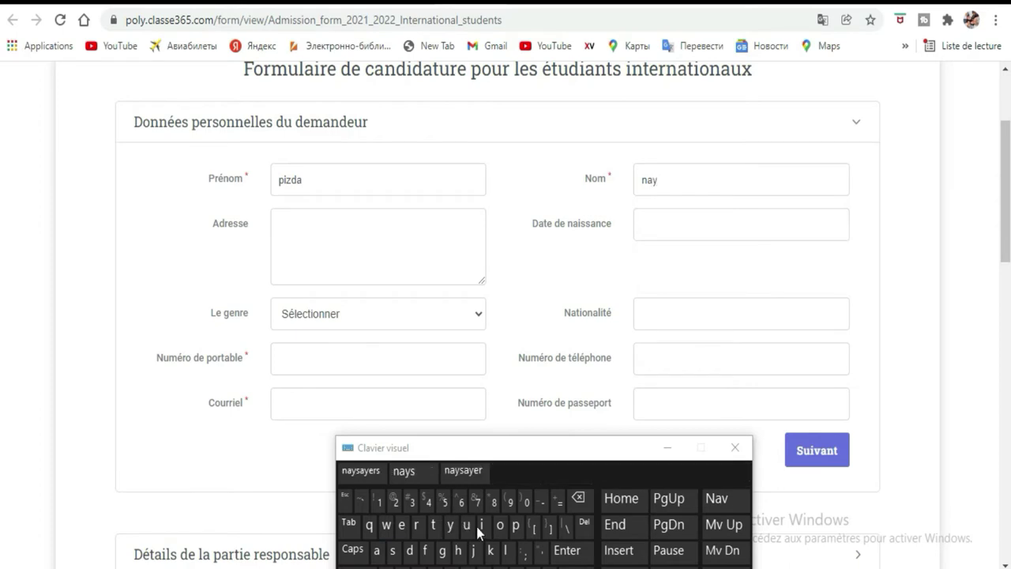
{"action": "left_click", "coordinate": [498, 528]}
{"action": "left_click", "coordinate": [466, 526]}
{"action": "left_click", "coordinate": [482, 525]}
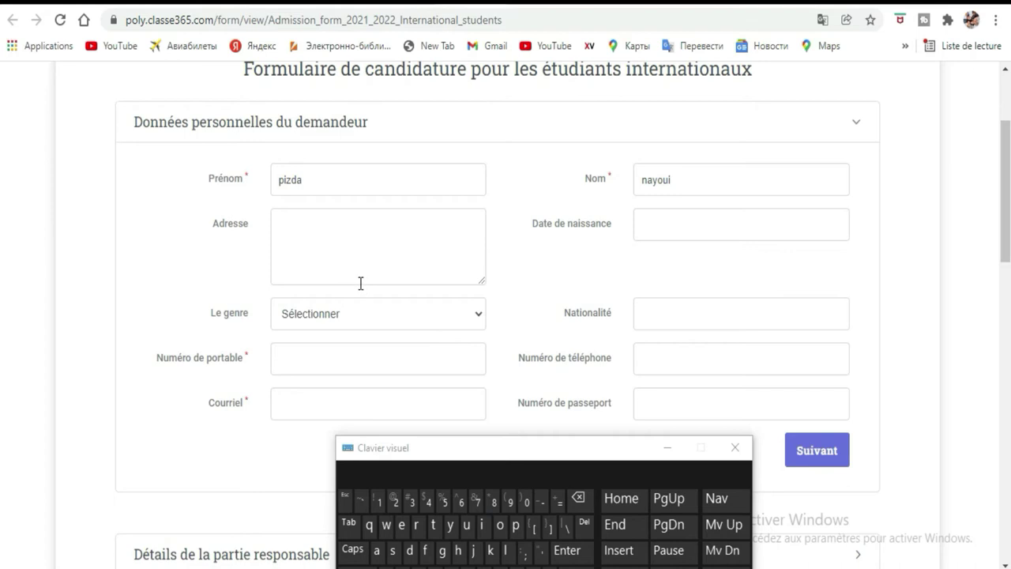
- Fill in the applicant's street address in the Adresse field using the on-screen keyboard
{"action": "left_click", "coordinate": [336, 242]}
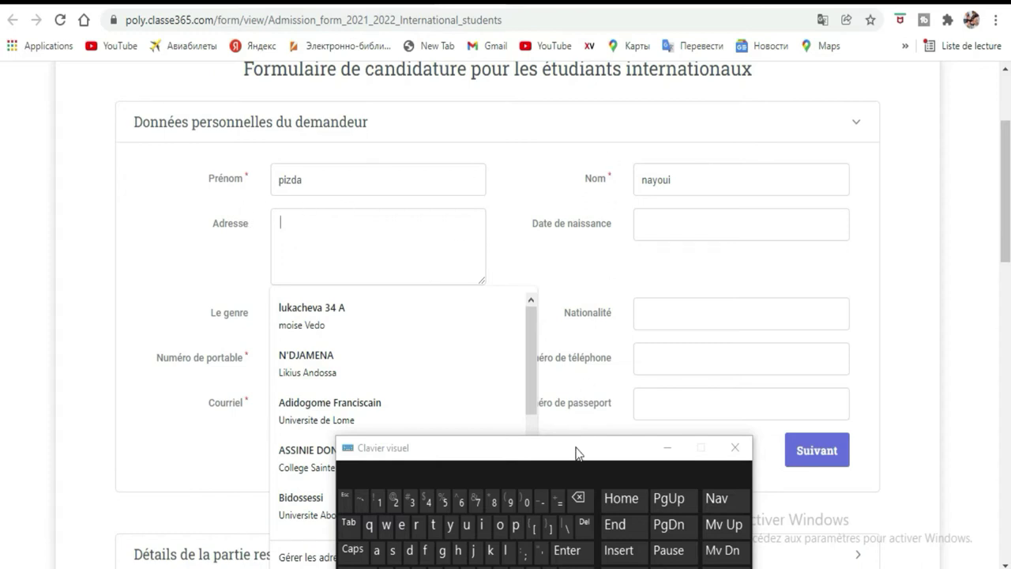
{"action": "left_click_drag", "start_coordinate": [578, 452], "coordinate": [642, 266]}
{"action": "left_click", "coordinate": [445, 319]}
{"action": "left_click", "coordinate": [460, 319]}
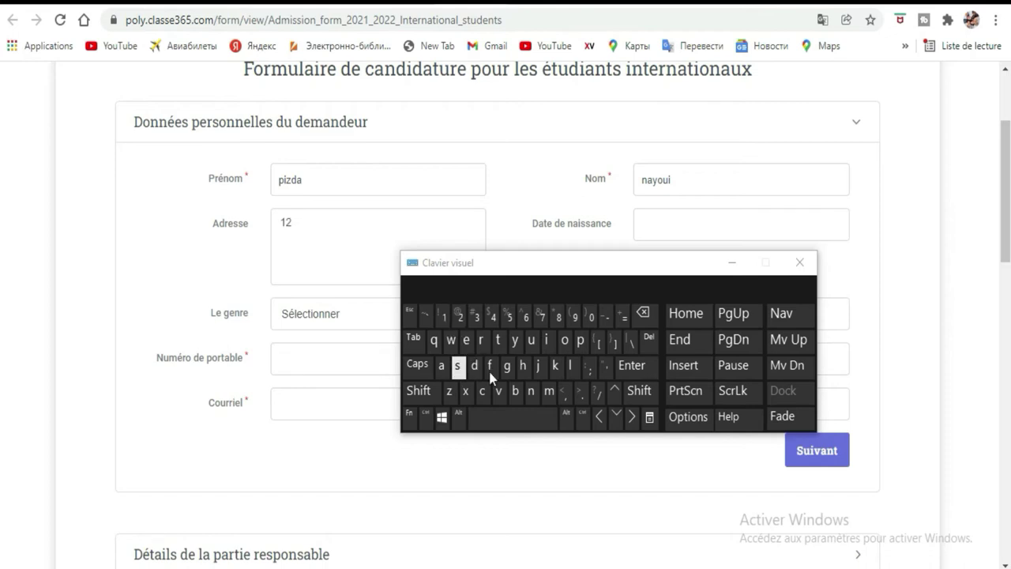
{"action": "left_click", "coordinate": [574, 368]}
{"action": "left_click", "coordinate": [515, 339]}
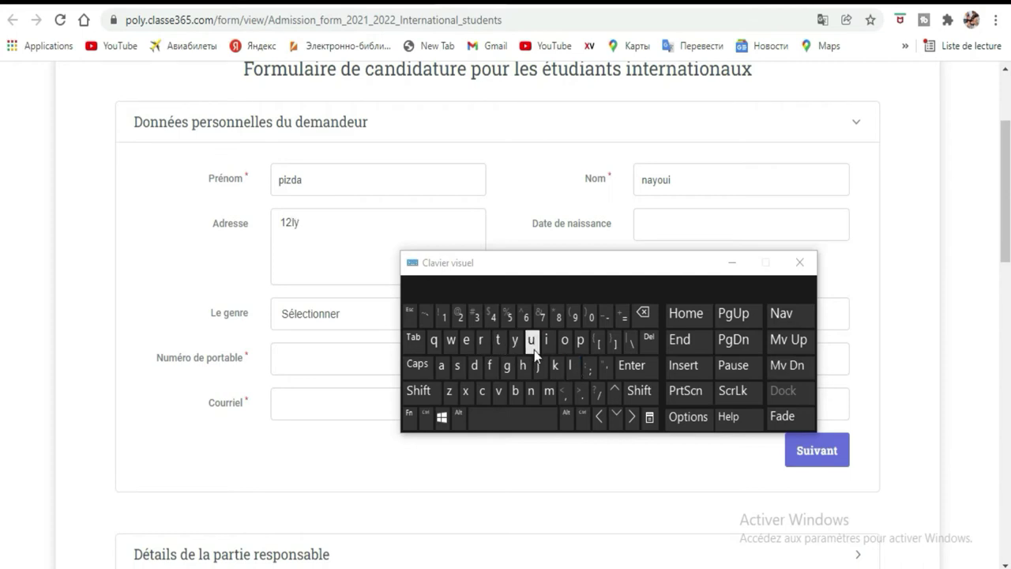
{"action": "left_click", "coordinate": [556, 366]}
{"action": "left_click", "coordinate": [441, 366]}
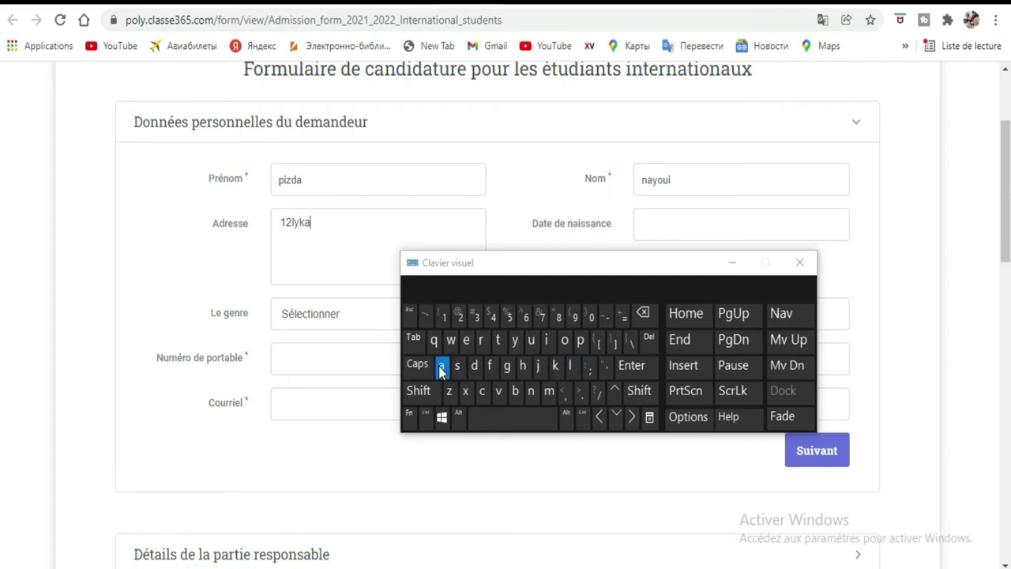
{"action": "left_click", "coordinate": [457, 367]}
{"action": "left_click", "coordinate": [530, 368]}
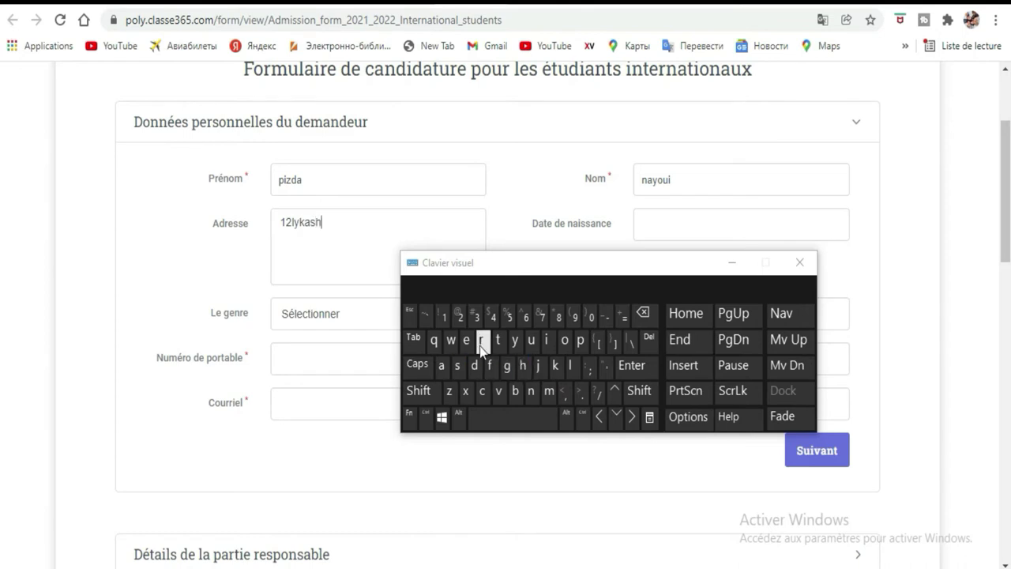
{"action": "left_click", "coordinate": [473, 345]}
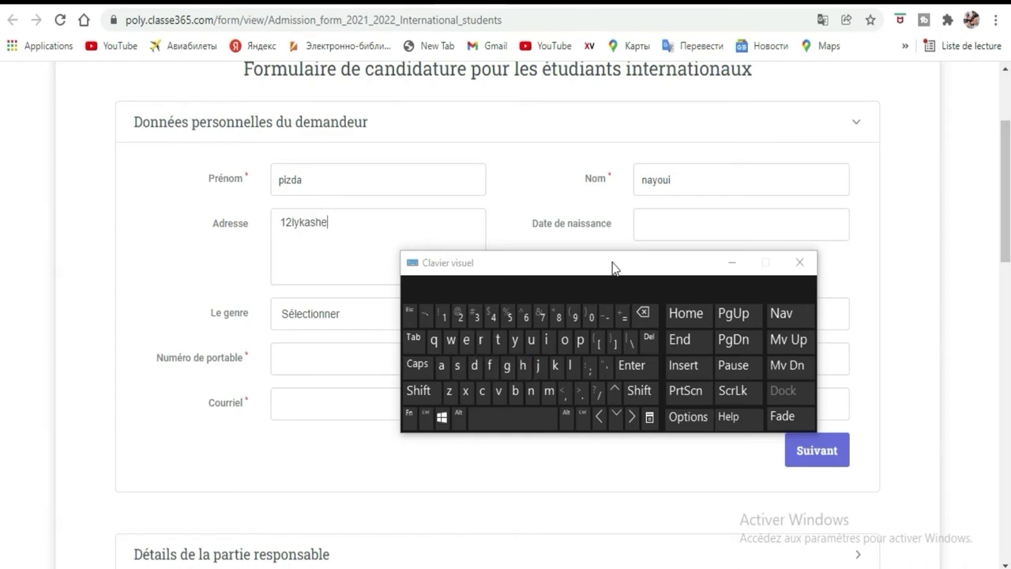
{"action": "left_click", "coordinate": [498, 393]}
{"action": "left_click", "coordinate": [442, 365]}
- Move the on-screen keyboard clear of the date picker and choose the applicant's birth date in the Date de naissance field
{"action": "left_click_drag", "start_coordinate": [594, 267], "coordinate": [471, 440]}
{"action": "left_click", "coordinate": [672, 222]}
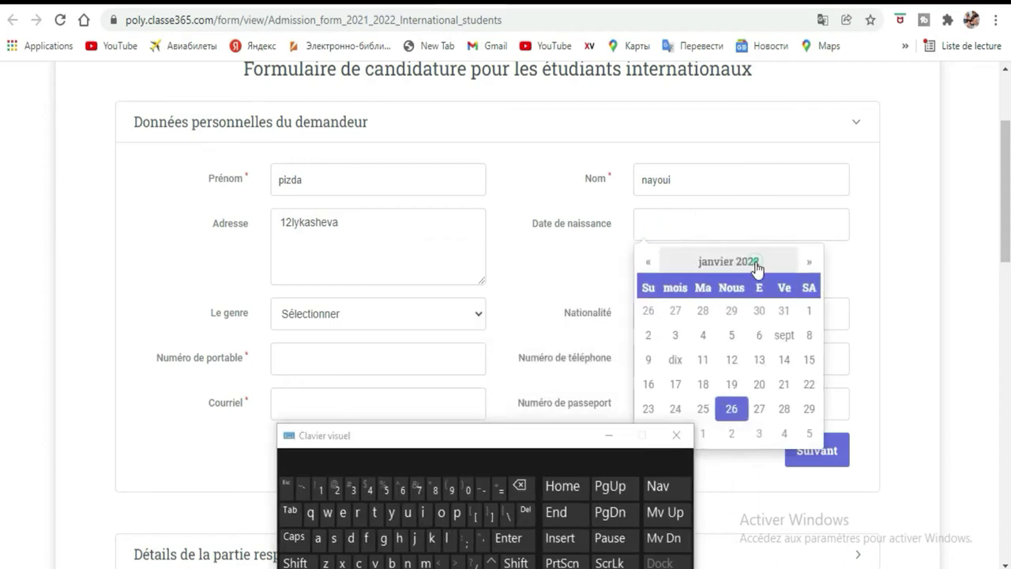
{"action": "left_click", "coordinate": [729, 262]}
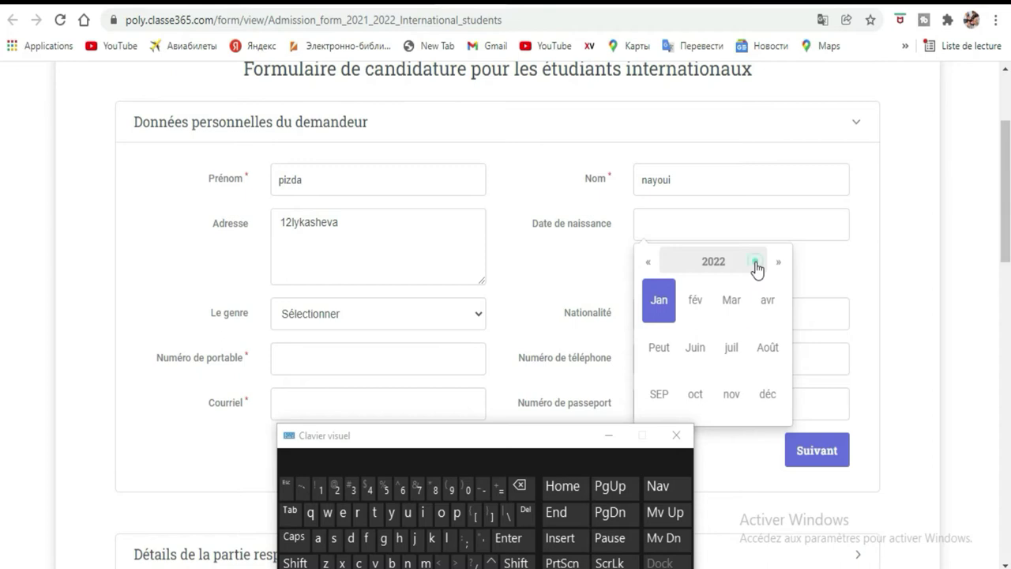
{"action": "left_click", "coordinate": [756, 266]}
{"action": "scroll", "coordinate": [722, 332], "scroll_direction": "down", "scroll_amount": 4}
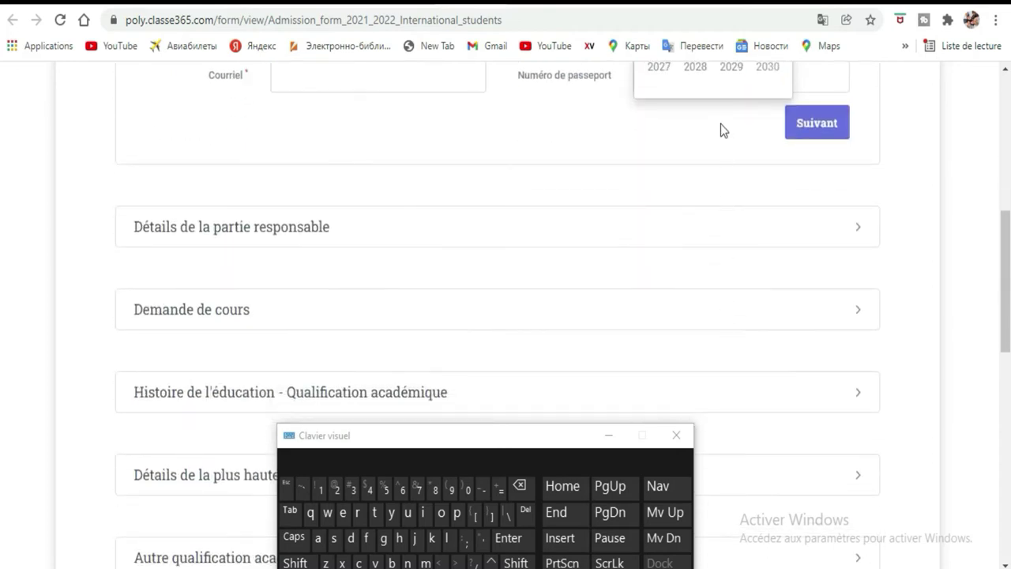
{"action": "scroll", "coordinate": [704, 210], "scroll_direction": "up", "scroll_amount": 4}
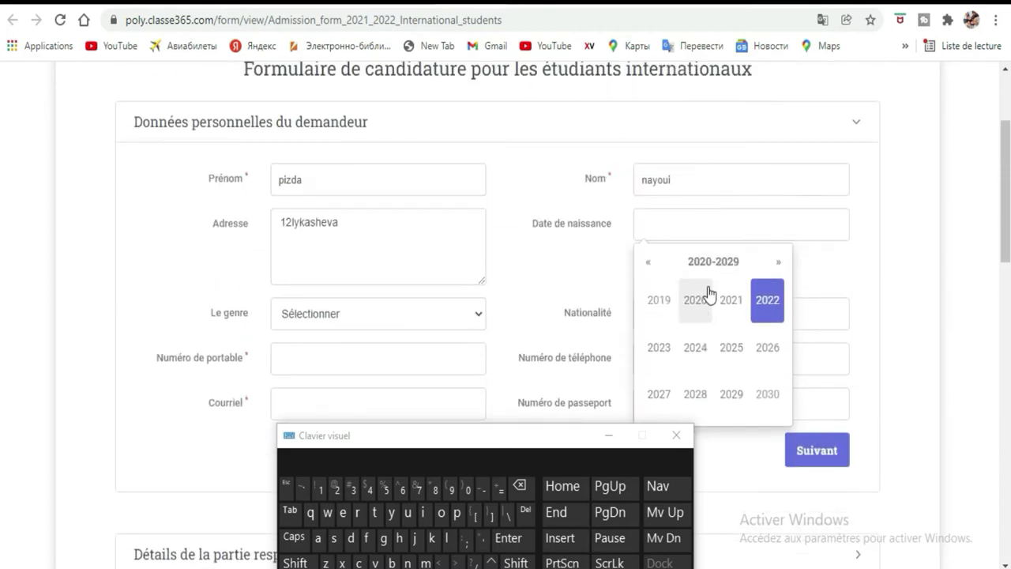
{"action": "left_click", "coordinate": [649, 264]}
{"action": "left_click", "coordinate": [651, 266]}
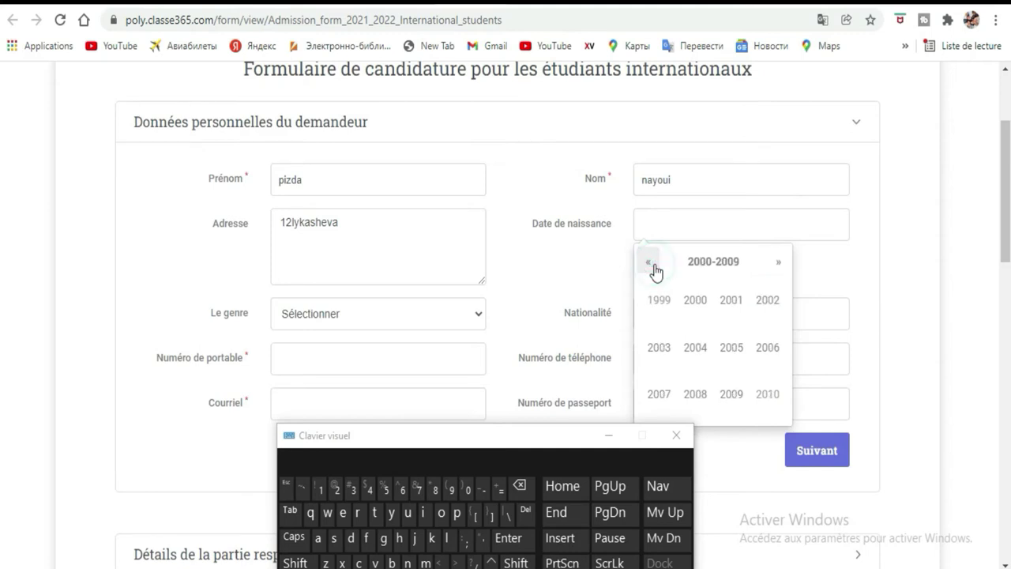
{"action": "left_click", "coordinate": [702, 350]}
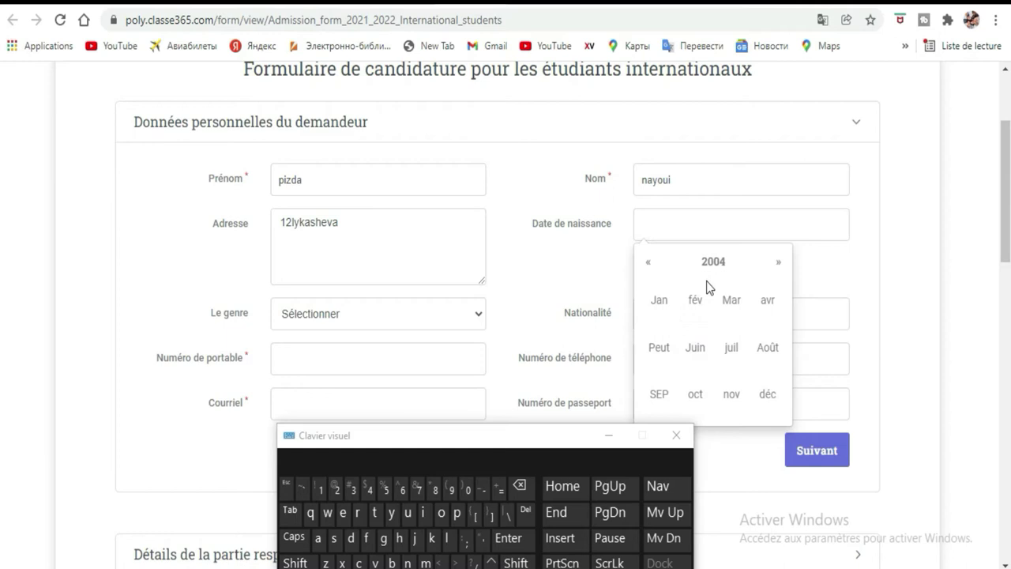
{"action": "left_click", "coordinate": [699, 316]}
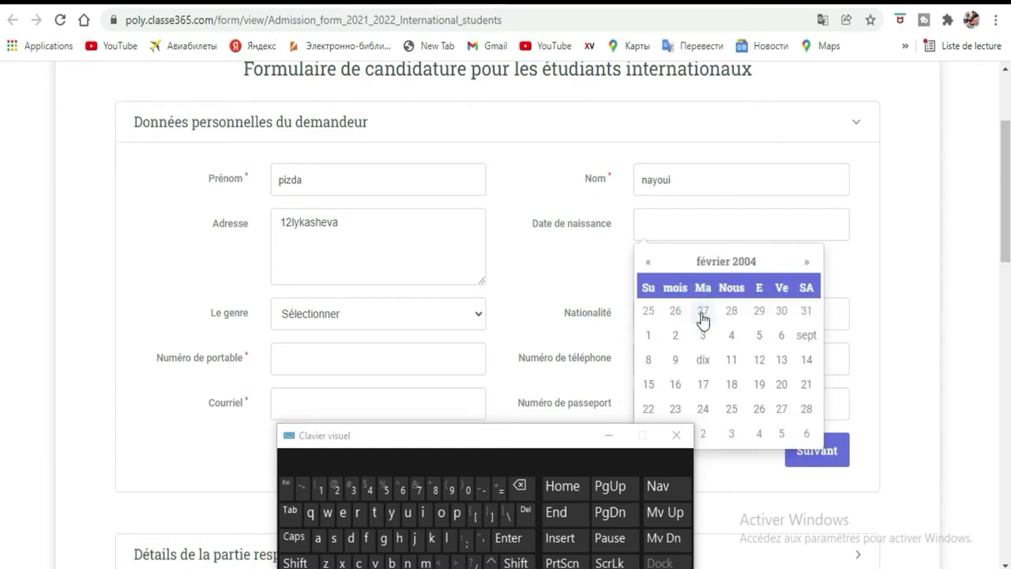
{"action": "left_click", "coordinate": [703, 318]}
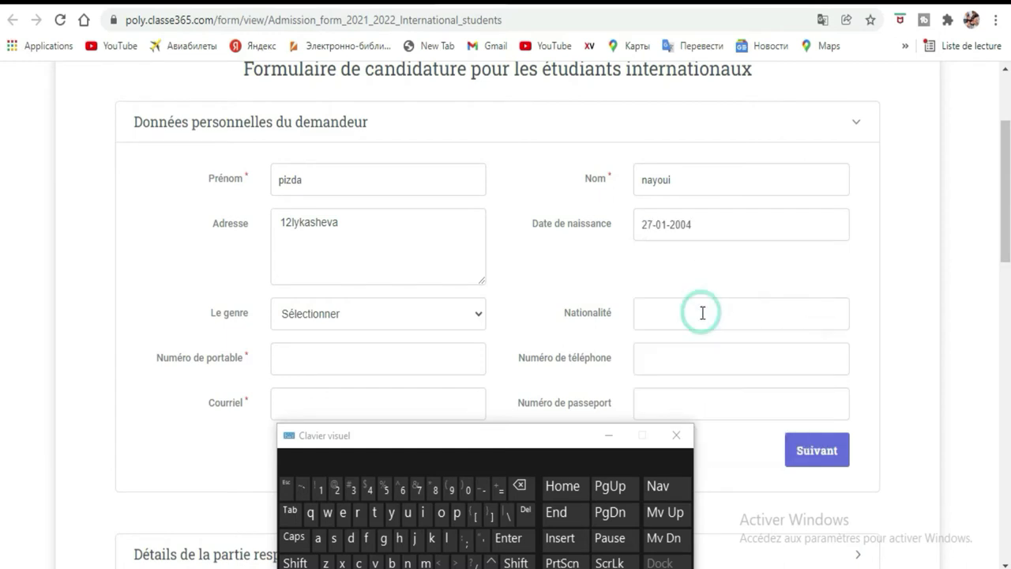
- Set the applicant's gender to Homme and fill in the nationality with the autofill suggestion Côte d'Ivoire
{"action": "scroll", "coordinate": [515, 269], "scroll_direction": "down", "scroll_amount": 2}
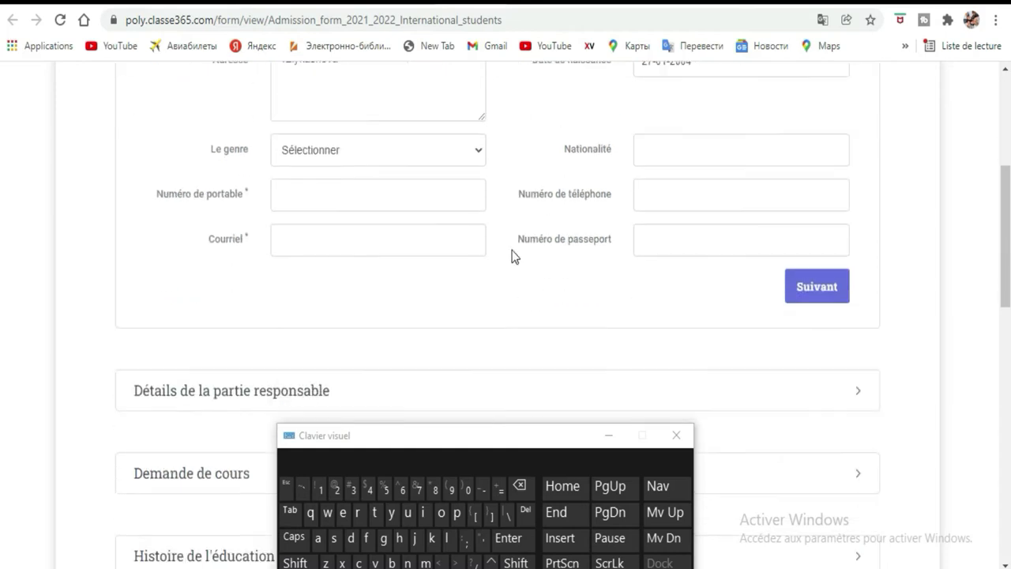
{"action": "left_click", "coordinate": [348, 162]}
{"action": "left_click", "coordinate": [328, 192]}
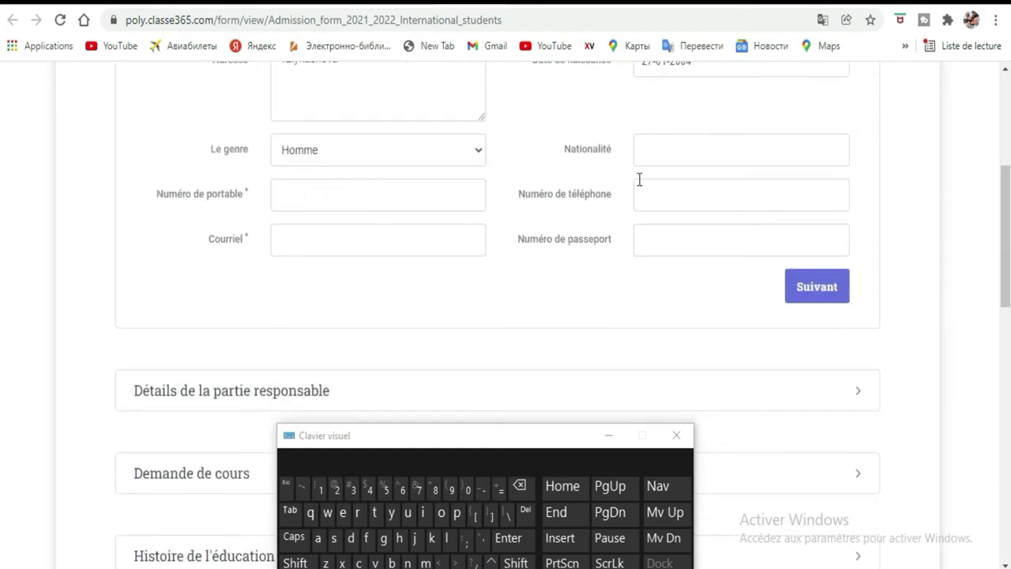
{"action": "left_click", "coordinate": [733, 151]}
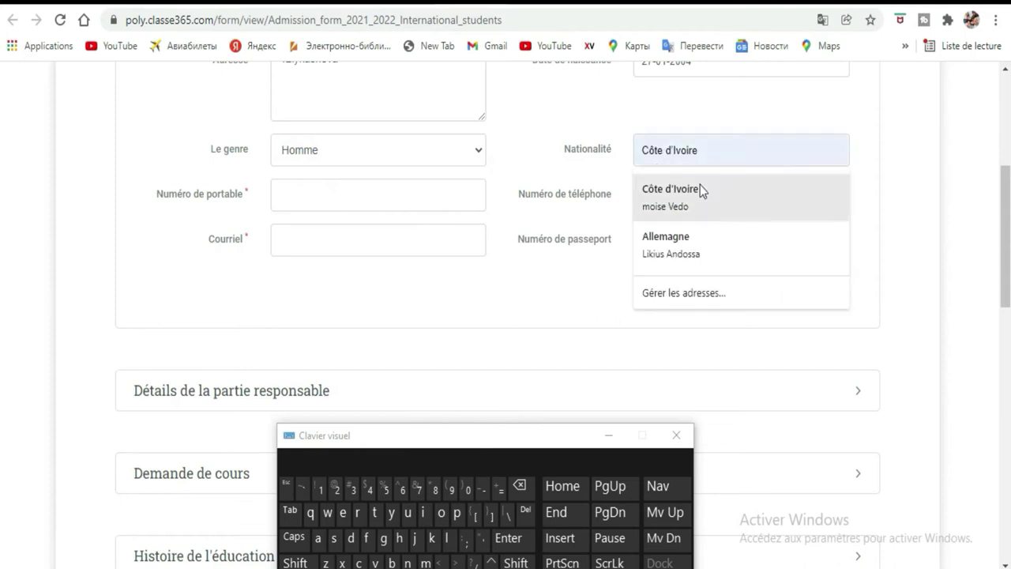
{"action": "left_click", "coordinate": [706, 221]}
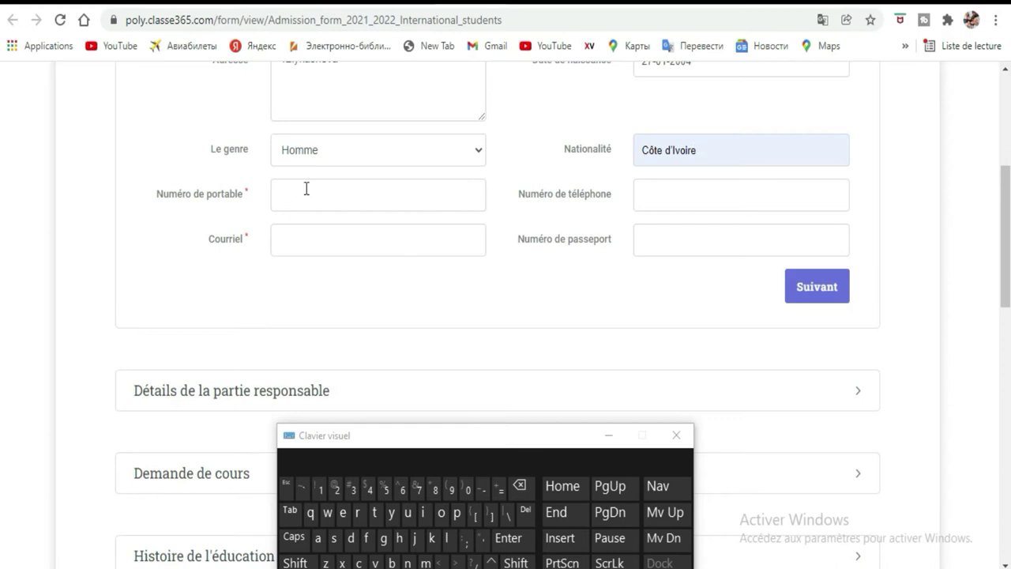
- Enter the applicant's mobile number with its country code in the Numéro de portable field, using the on-screen keyboard
{"action": "left_click", "coordinate": [334, 194]}
{"action": "left_click_drag", "start_coordinate": [372, 440], "coordinate": [365, 275]}
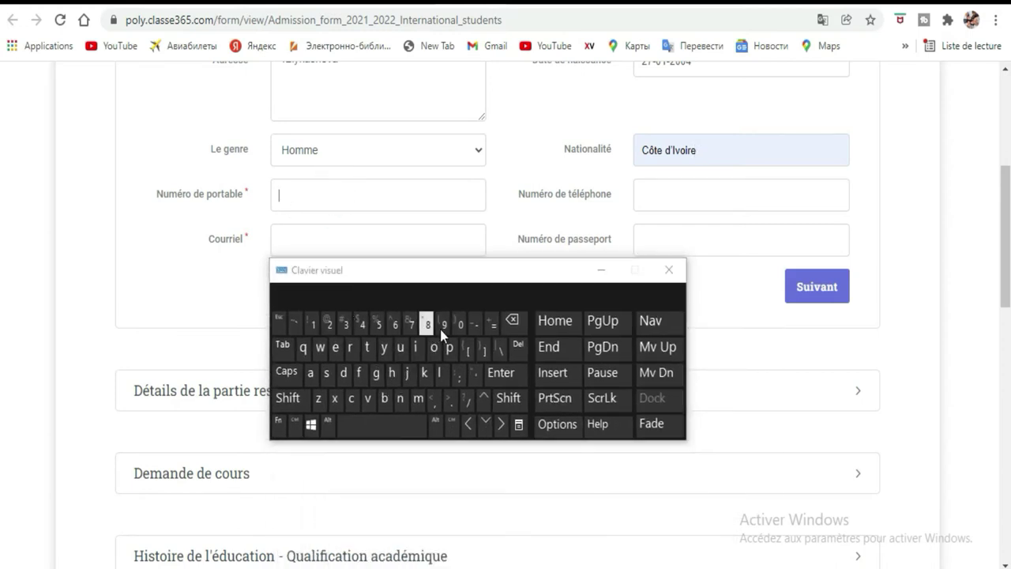
{"action": "left_click", "coordinate": [288, 397]}
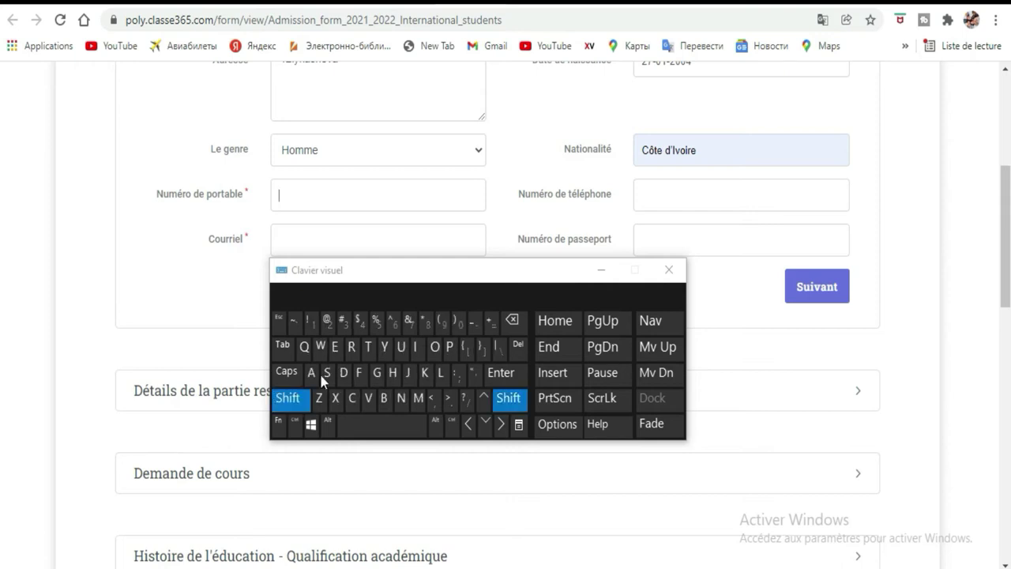
{"action": "left_click", "coordinate": [489, 324]}
{"action": "left_click", "coordinate": [332, 328]}
{"action": "left_click", "coordinate": [332, 328]}
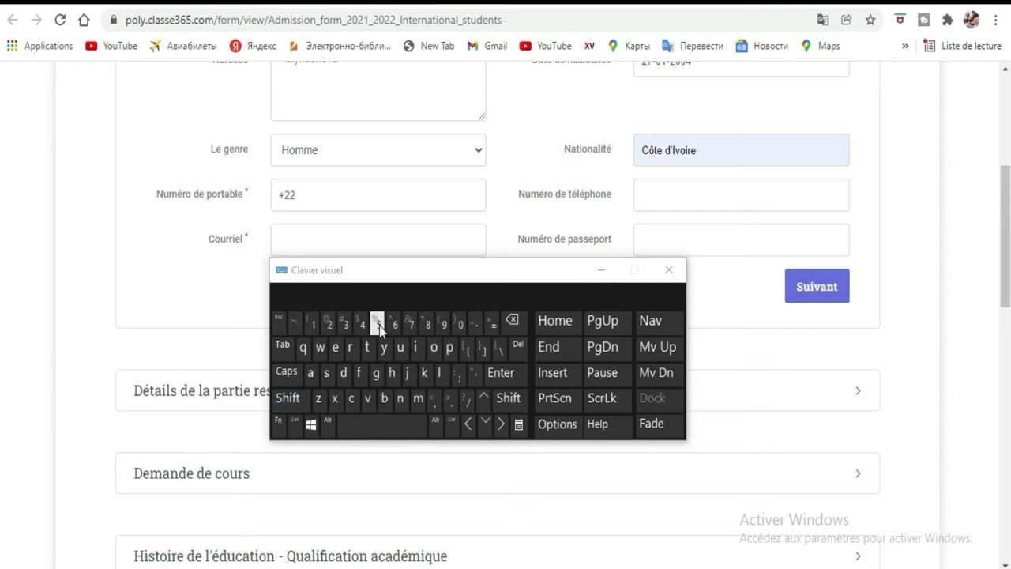
{"action": "left_click", "coordinate": [411, 326]}
{"action": "left_click", "coordinate": [379, 327]}
{"action": "left_click", "coordinate": [443, 326]}
{"action": "left_click", "coordinate": [350, 327]}
{"action": "left_click", "coordinate": [349, 329]}
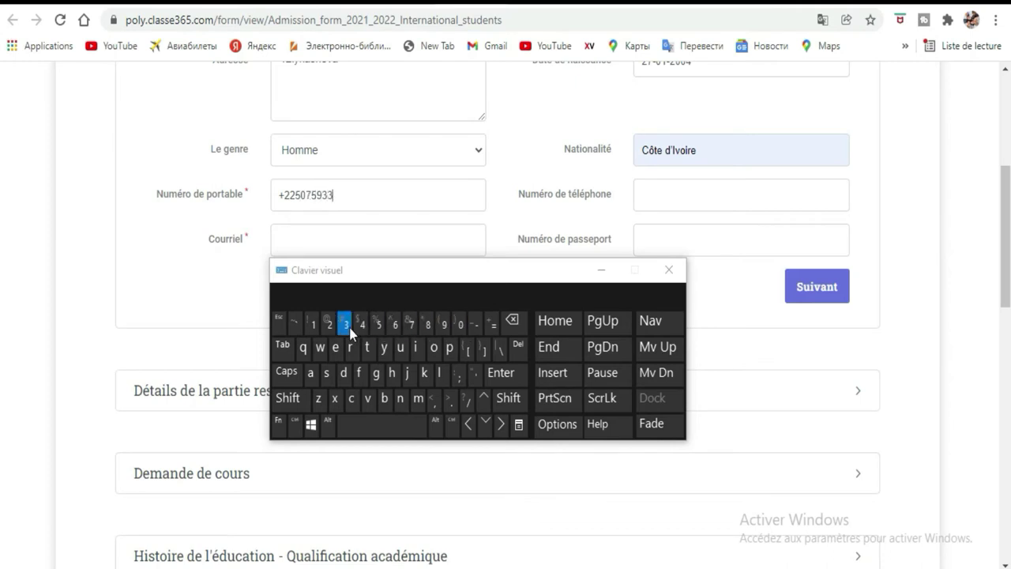
{"action": "left_click", "coordinate": [315, 325]}
{"action": "left_click", "coordinate": [329, 326]}
{"action": "left_click", "coordinate": [361, 324]}
{"action": "left_click", "coordinate": [361, 324]}
- Enter the applicant's e-mail address in the Courriel field with the on-screen keyboard, dismissing the advertisement notification that covers the page
{"action": "left_click", "coordinate": [677, 197]}
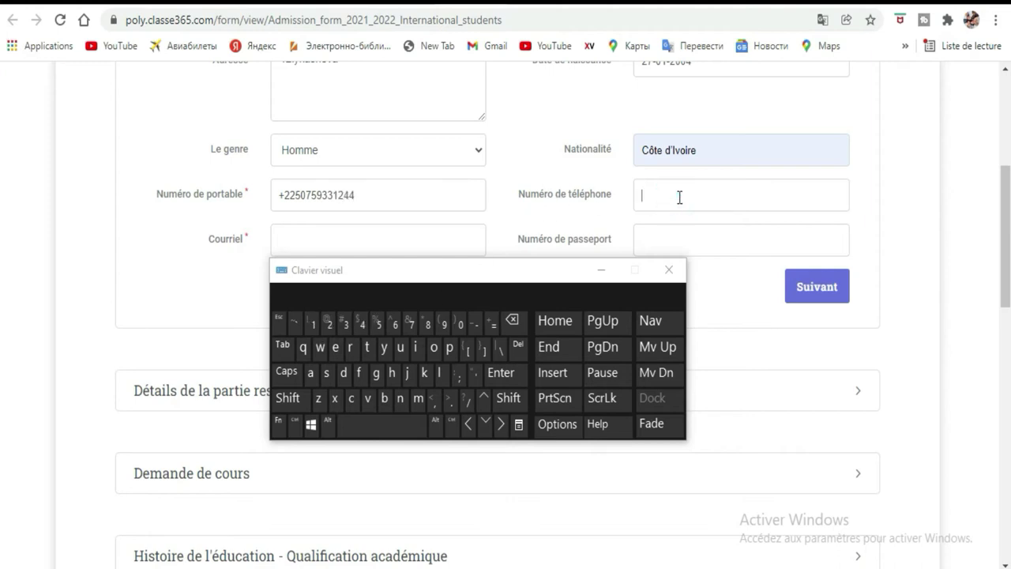
{"action": "scroll", "coordinate": [414, 178], "scroll_direction": "down", "scroll_amount": 1}
{"action": "left_click", "coordinate": [392, 159]}
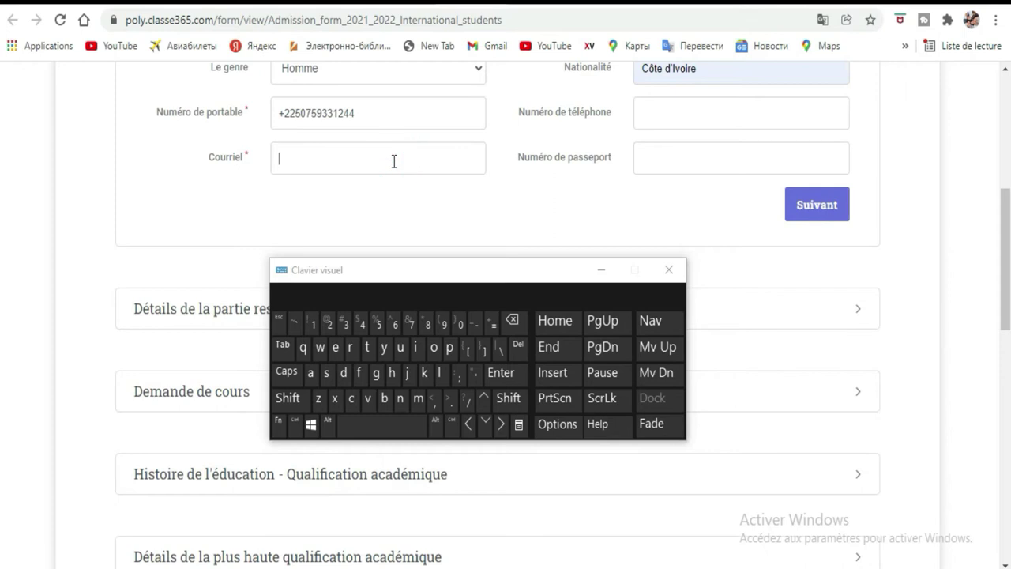
{"action": "left_click", "coordinate": [420, 395]}
{"action": "left_click", "coordinate": [435, 347]}
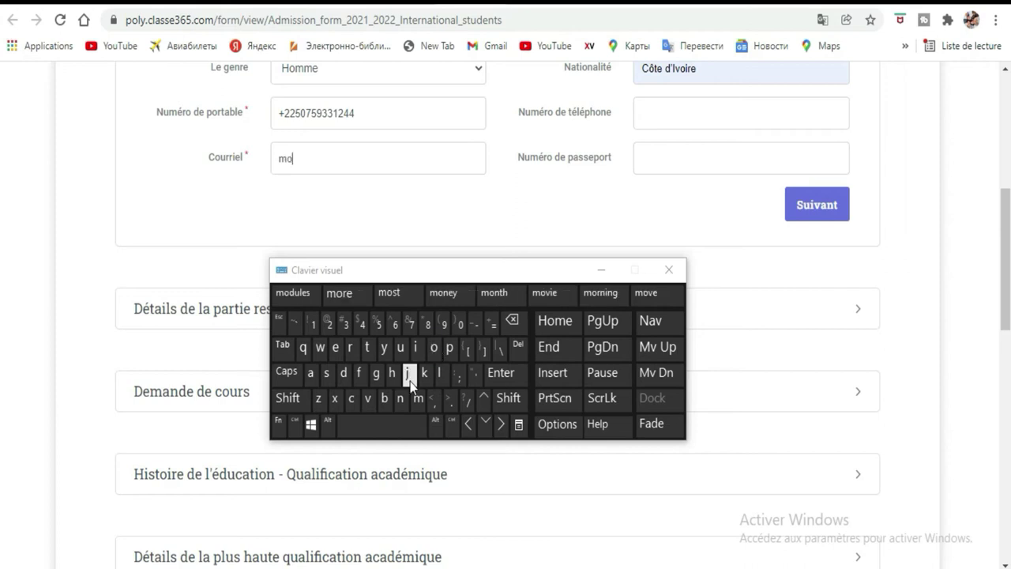
{"action": "left_click", "coordinate": [401, 398]}
{"action": "left_click", "coordinate": [342, 380]}
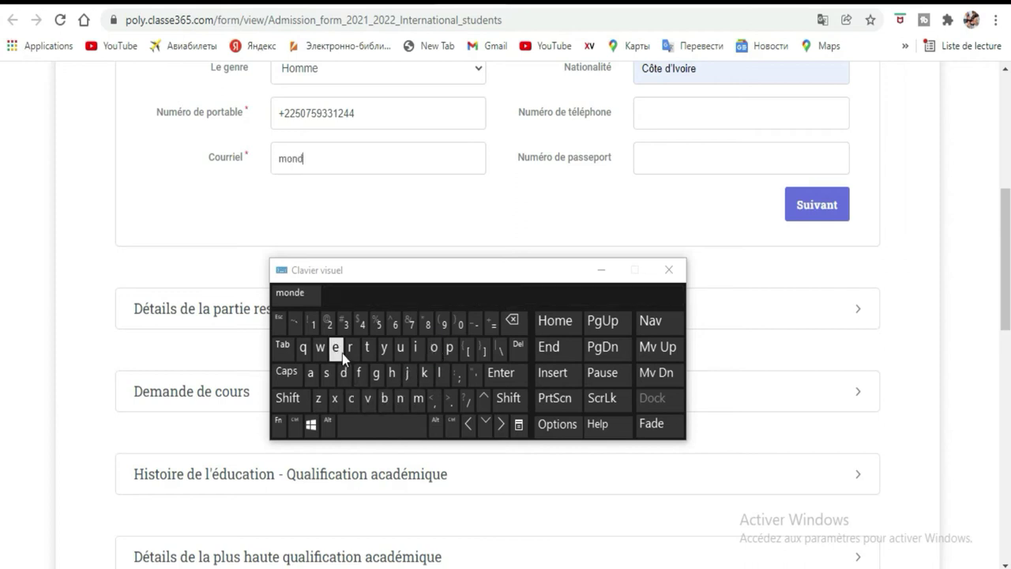
{"action": "left_click", "coordinate": [340, 352]}
{"action": "left_click", "coordinate": [387, 401]}
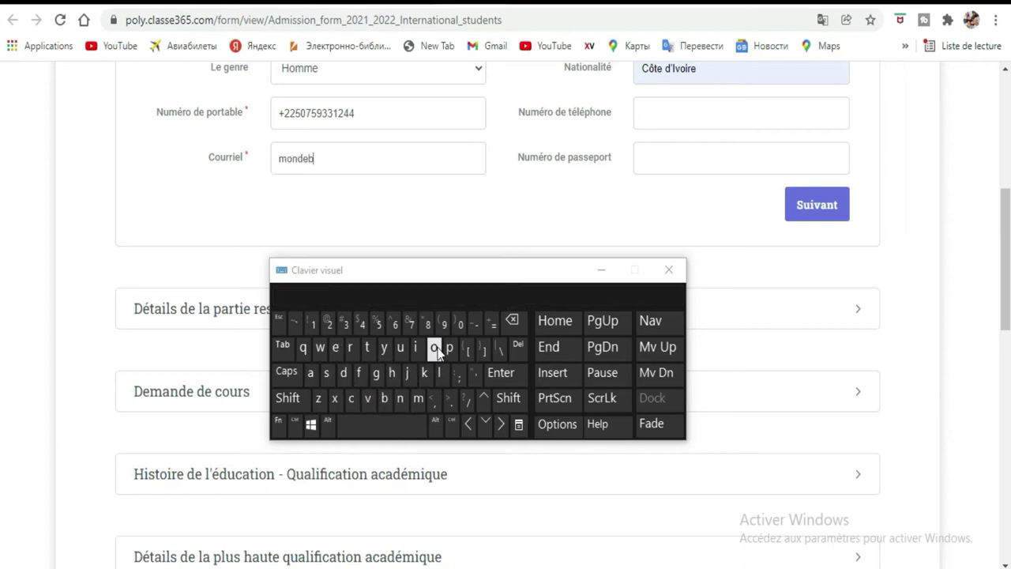
{"action": "left_click", "coordinate": [401, 350]}
{"action": "left_click", "coordinate": [353, 349]}
{"action": "left_click", "coordinate": [993, 270]}
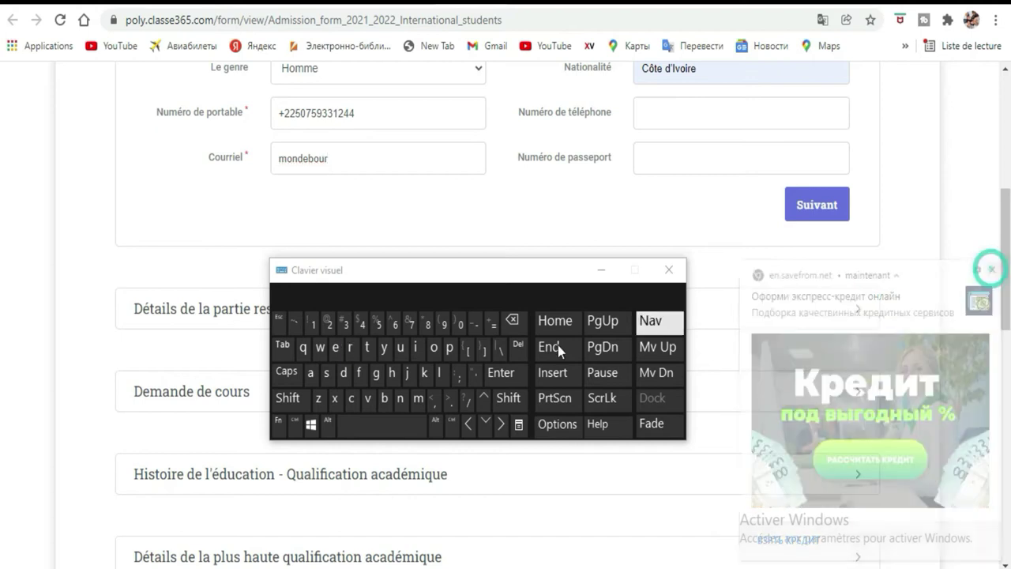
{"action": "left_click", "coordinate": [327, 374]}
{"action": "left_click", "coordinate": [336, 348]}
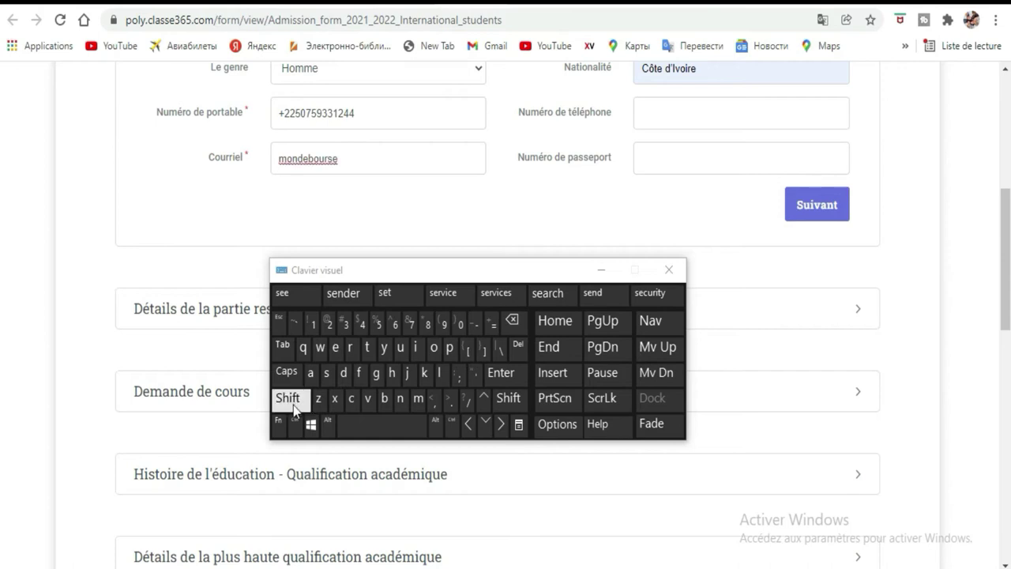
{"action": "left_click", "coordinate": [289, 398]}
{"action": "left_click", "coordinate": [346, 322]}
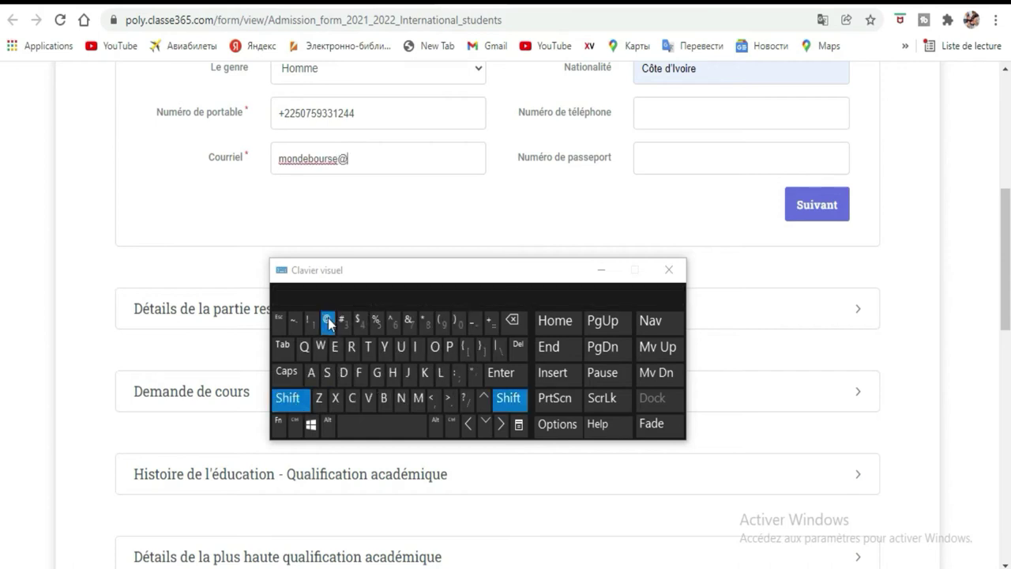
{"action": "left_click", "coordinate": [377, 372]}
{"action": "left_click", "coordinate": [419, 398]}
{"action": "left_click", "coordinate": [310, 372]}
{"action": "left_click", "coordinate": [417, 347]}
{"action": "left_click", "coordinate": [440, 373]}
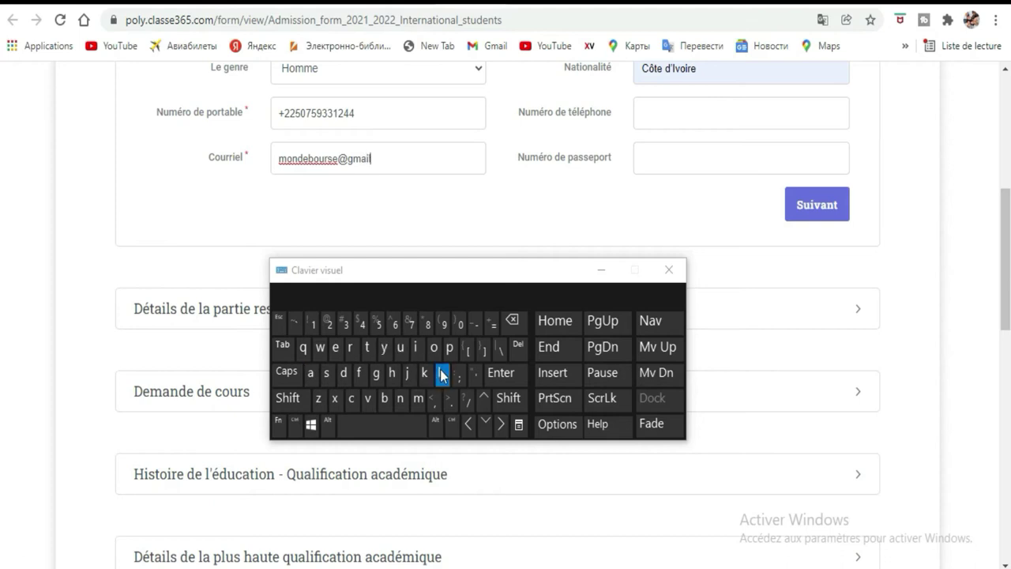
{"action": "left_click", "coordinate": [449, 401]}
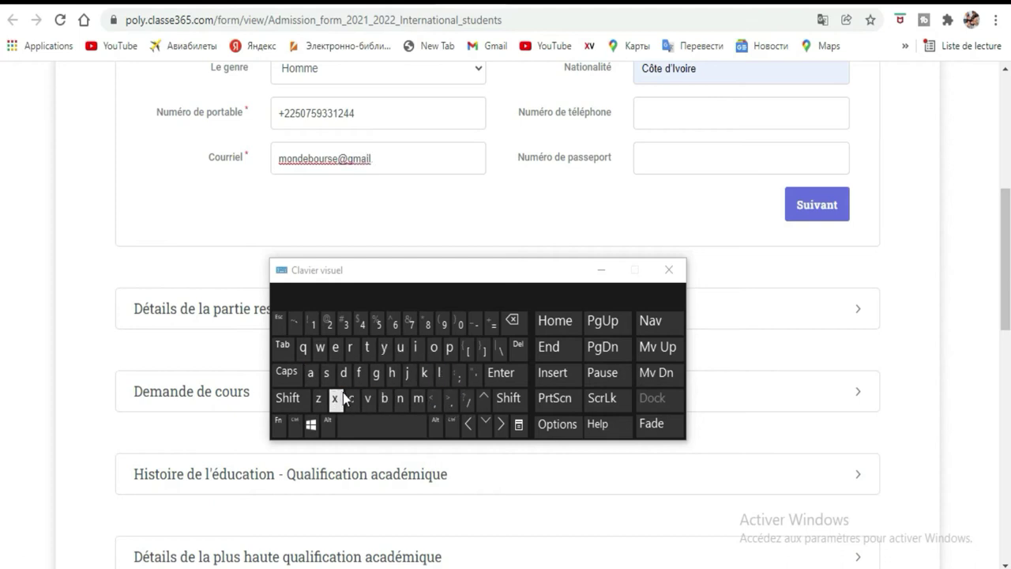
{"action": "left_click", "coordinate": [434, 347]}
{"action": "left_click", "coordinate": [418, 399]}
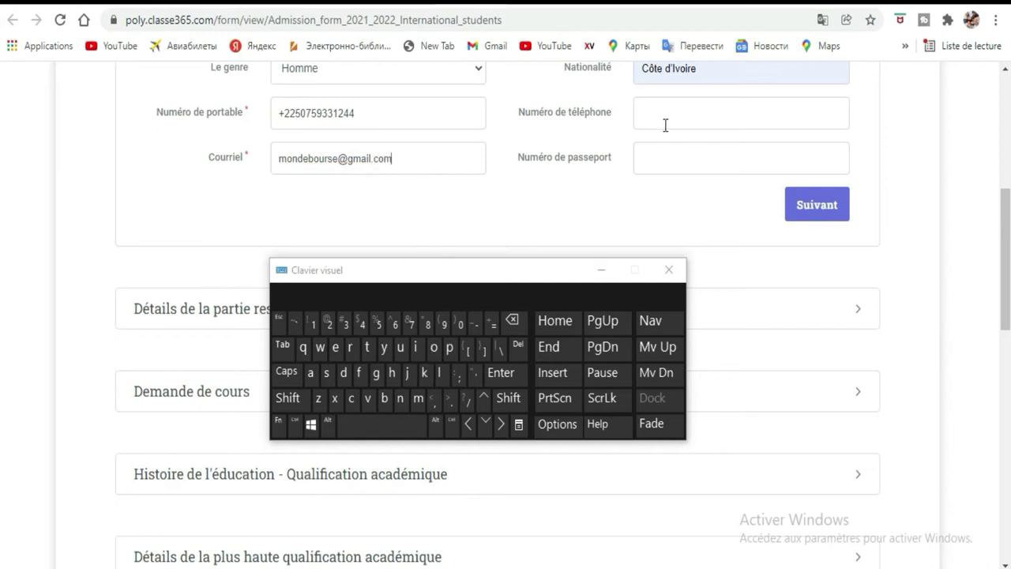
- Enter the applicant's passport number in the Numéro de passeport field and proceed to the responsible party section
{"action": "left_click", "coordinate": [679, 172]}
{"action": "left_click", "coordinate": [362, 324]}
{"action": "left_click", "coordinate": [379, 324]}
{"action": "left_click", "coordinate": [372, 349]}
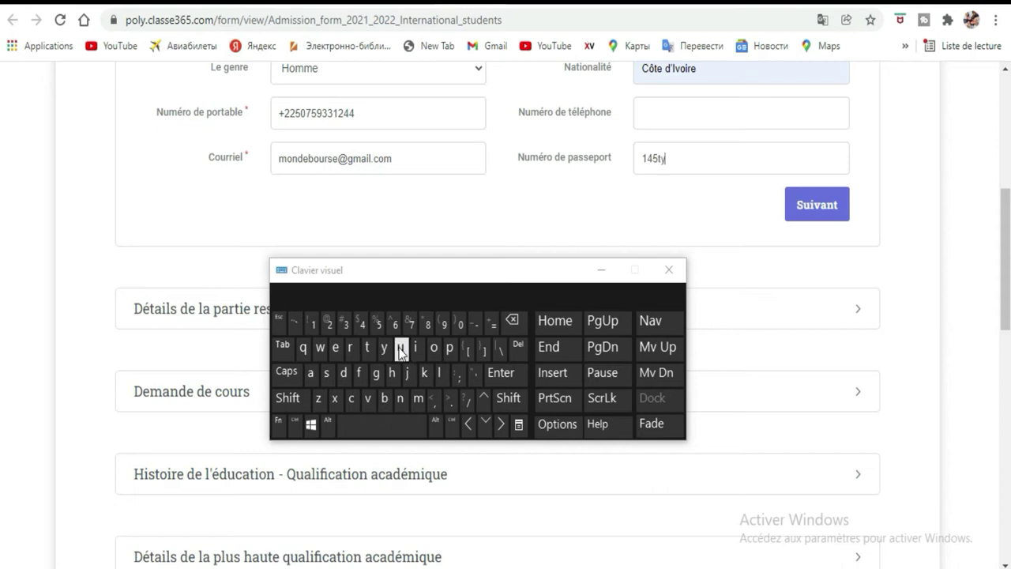
{"action": "left_click", "coordinate": [427, 324]}
{"action": "left_click", "coordinate": [444, 323]}
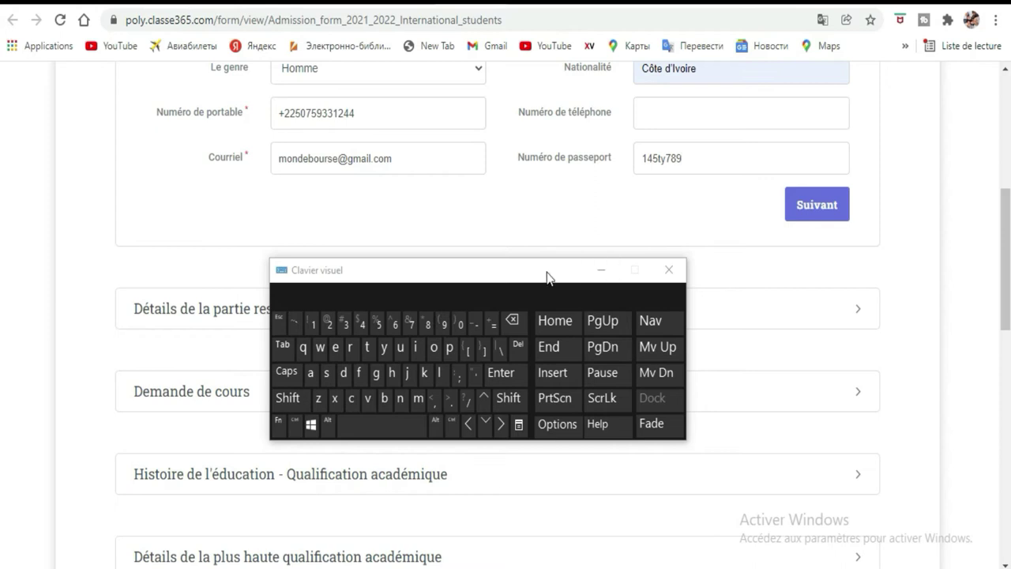
{"action": "left_click_drag", "start_coordinate": [544, 275], "coordinate": [544, 345]}
{"action": "left_click", "coordinate": [811, 222]}
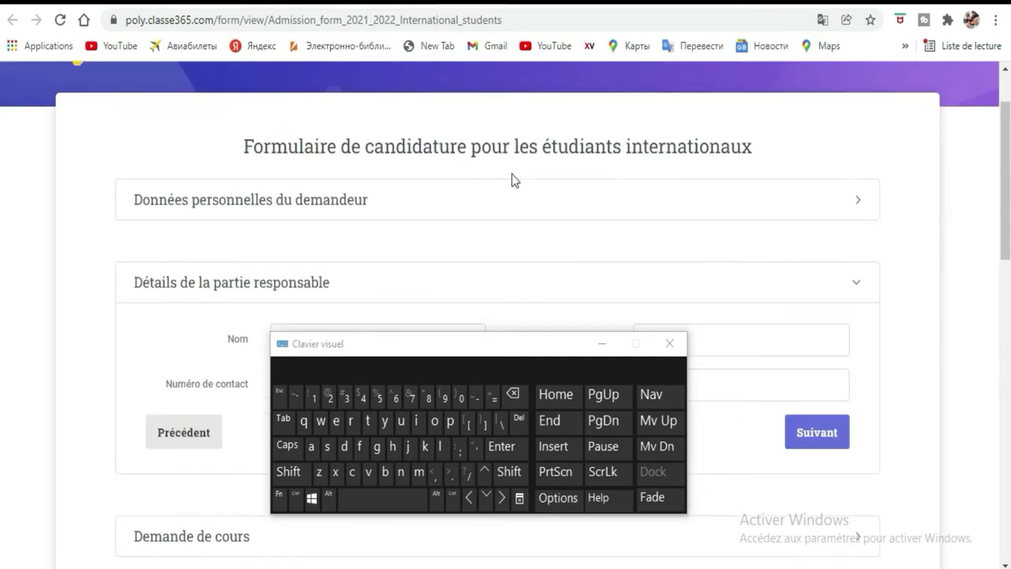
- Examine the fields of the responsible party section and the sections below it, and place the cursor in its Nom field
{"action": "scroll", "coordinate": [512, 181], "scroll_direction": "down", "scroll_amount": 4}
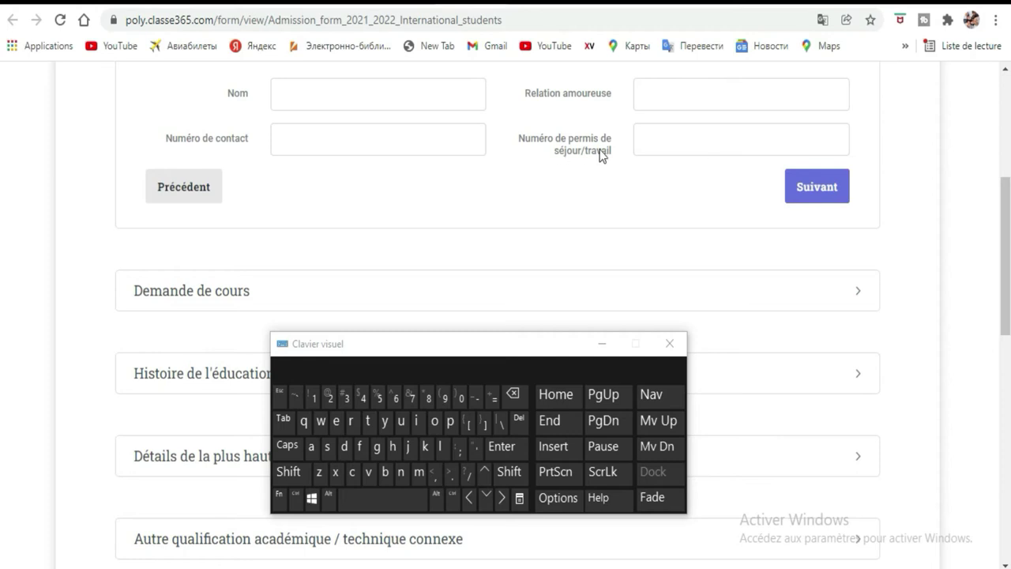
{"action": "scroll", "coordinate": [616, 155], "scroll_direction": "down", "scroll_amount": 1}
{"action": "scroll", "coordinate": [553, 152], "scroll_direction": "up", "scroll_amount": 2}
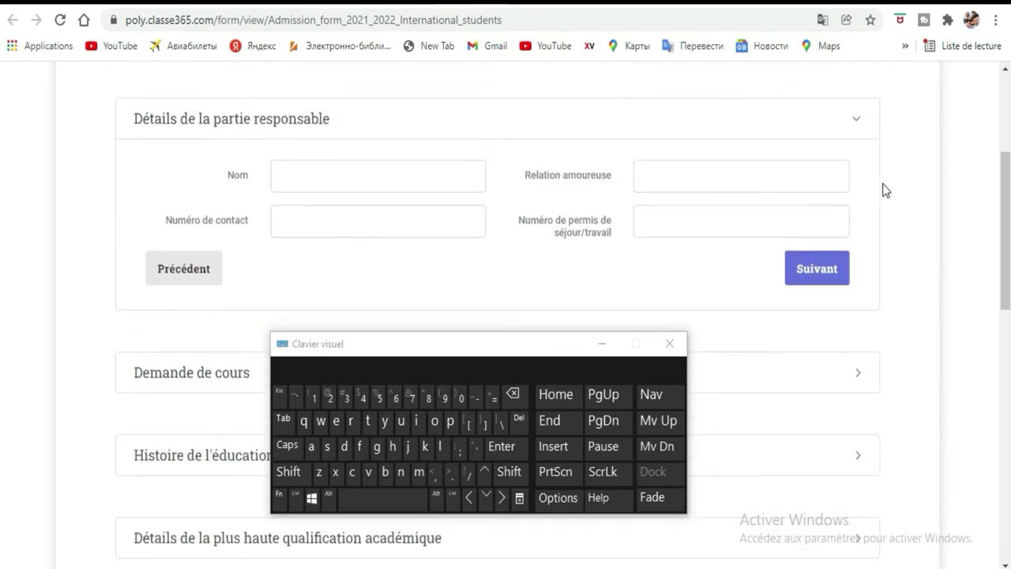
{"action": "scroll", "coordinate": [616, 225], "scroll_direction": "down", "scroll_amount": 1}
{"action": "scroll", "coordinate": [617, 226], "scroll_direction": "down", "scroll_amount": 1}
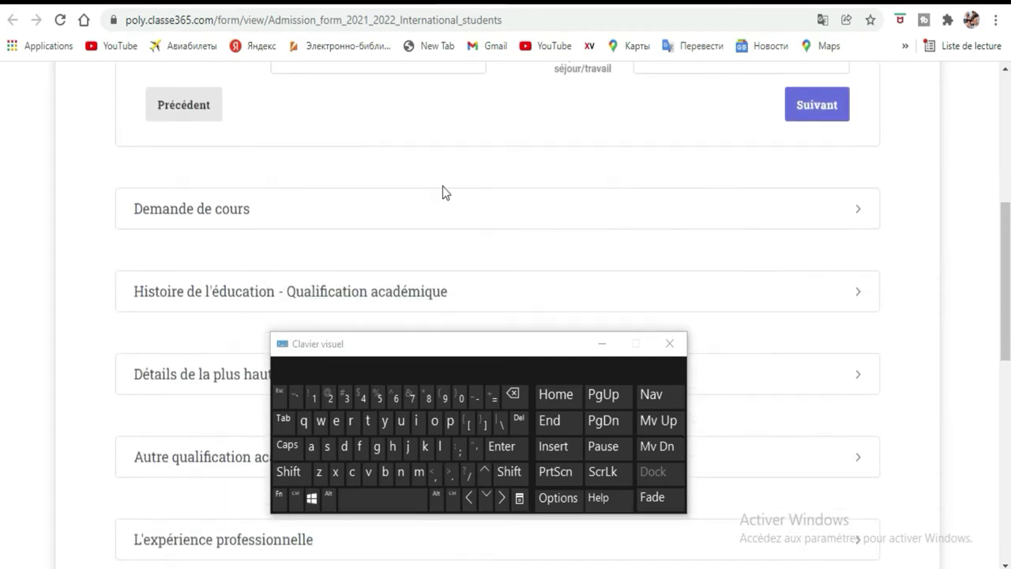
{"action": "scroll", "coordinate": [490, 205], "scroll_direction": "up", "scroll_amount": 2}
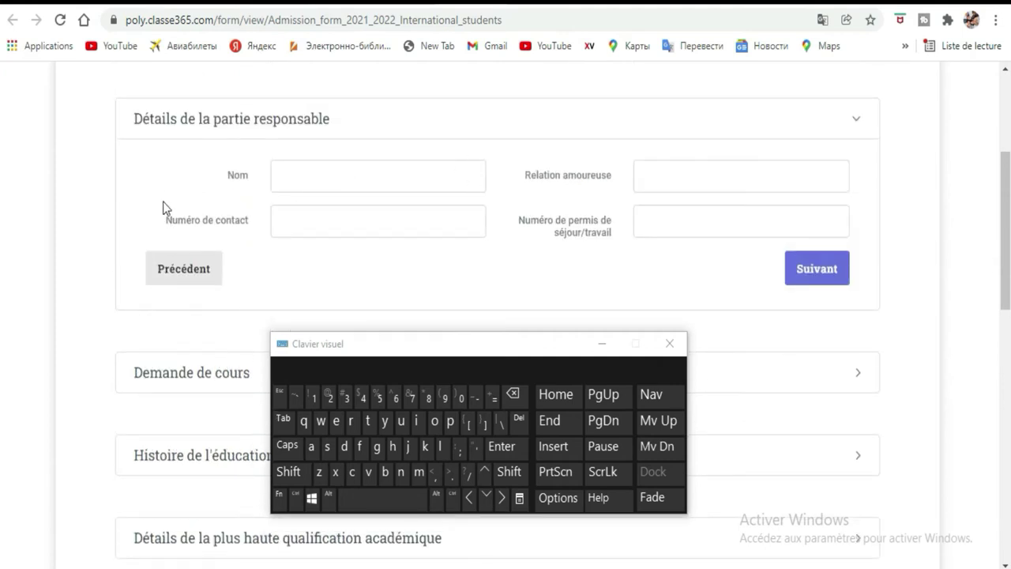
{"action": "left_click", "coordinate": [375, 169]}
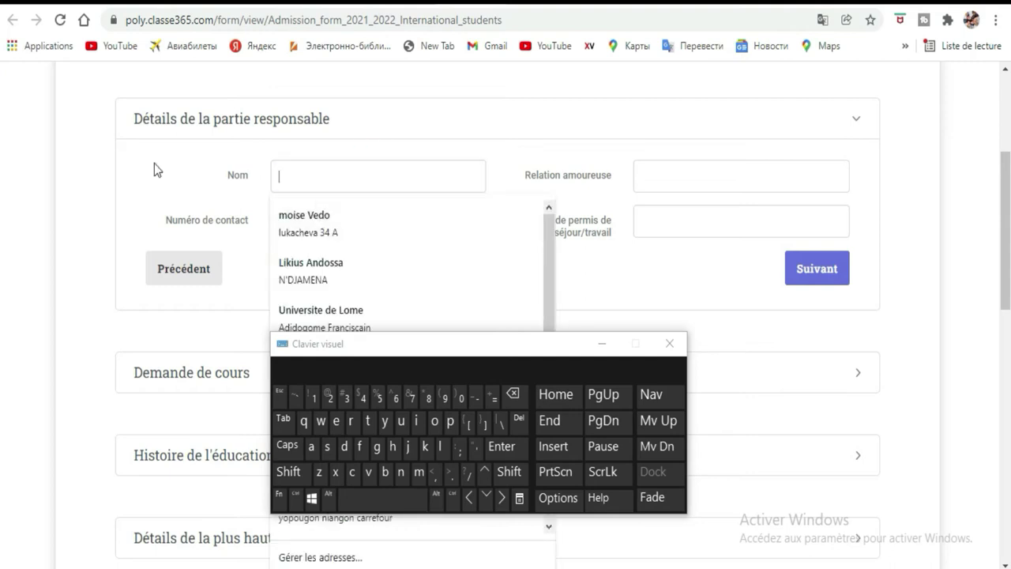
- Skip the responsible party section without entering details and choose Diplôme en informatique (Big Data Analytics) as the course title in the course application section
{"action": "left_click", "coordinate": [131, 187]}
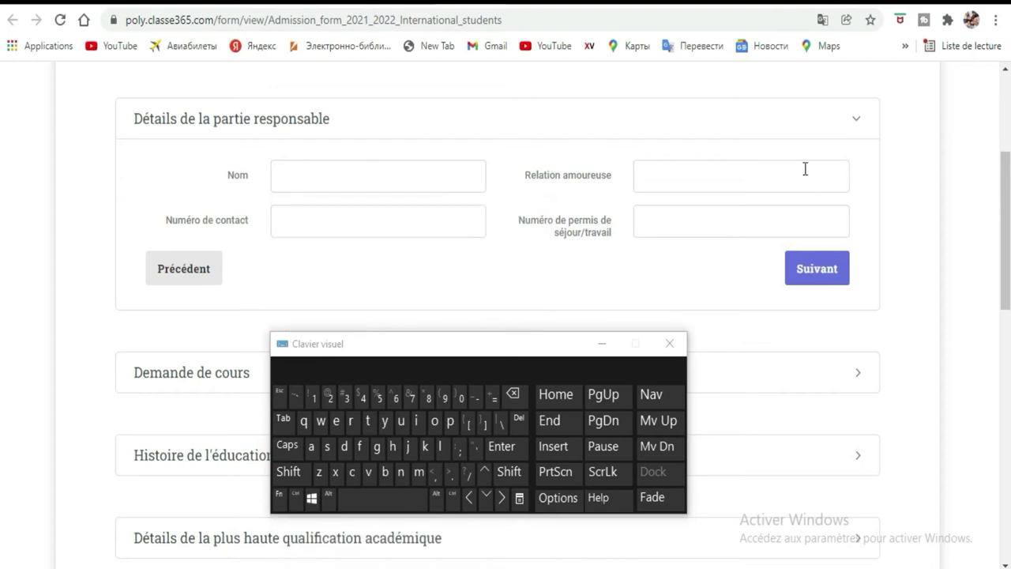
{"action": "left_click", "coordinate": [820, 268]}
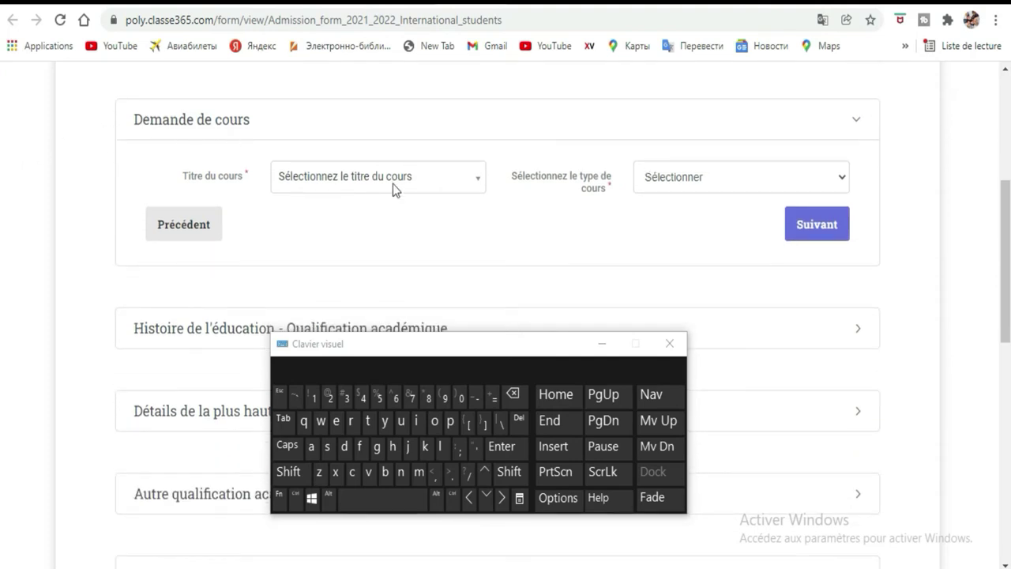
{"action": "left_click", "coordinate": [468, 181]}
{"action": "left_click", "coordinate": [475, 177]}
{"action": "left_click", "coordinate": [602, 343]}
{"action": "left_click", "coordinate": [474, 183]}
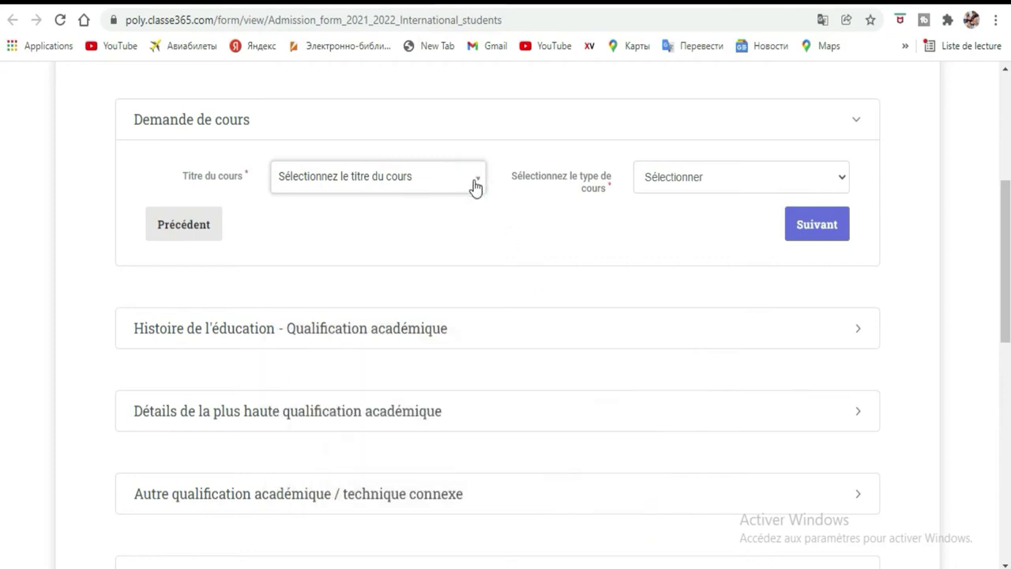
{"action": "left_click", "coordinate": [475, 184]}
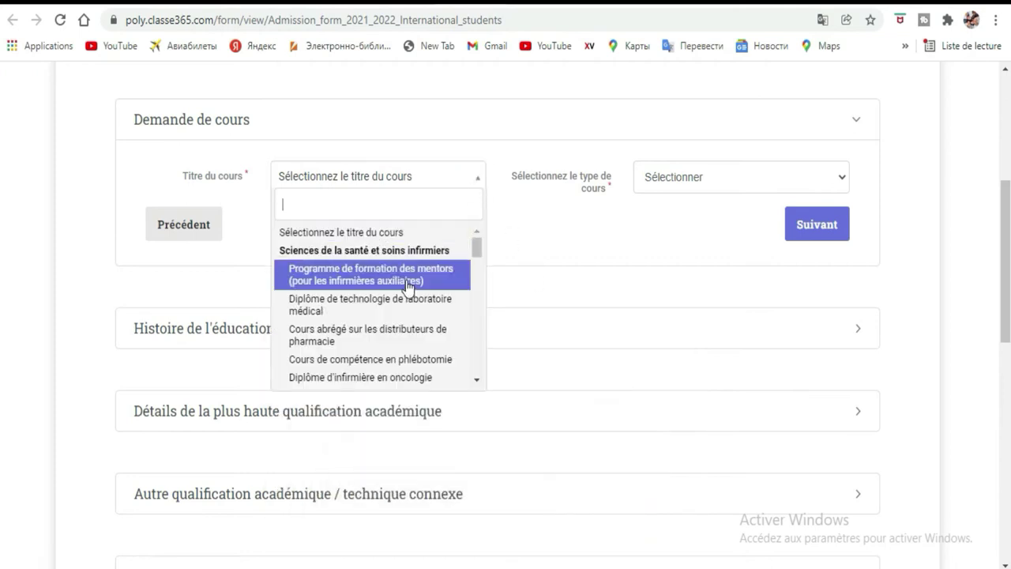
{"action": "scroll", "coordinate": [408, 286], "scroll_direction": "down", "scroll_amount": 3}
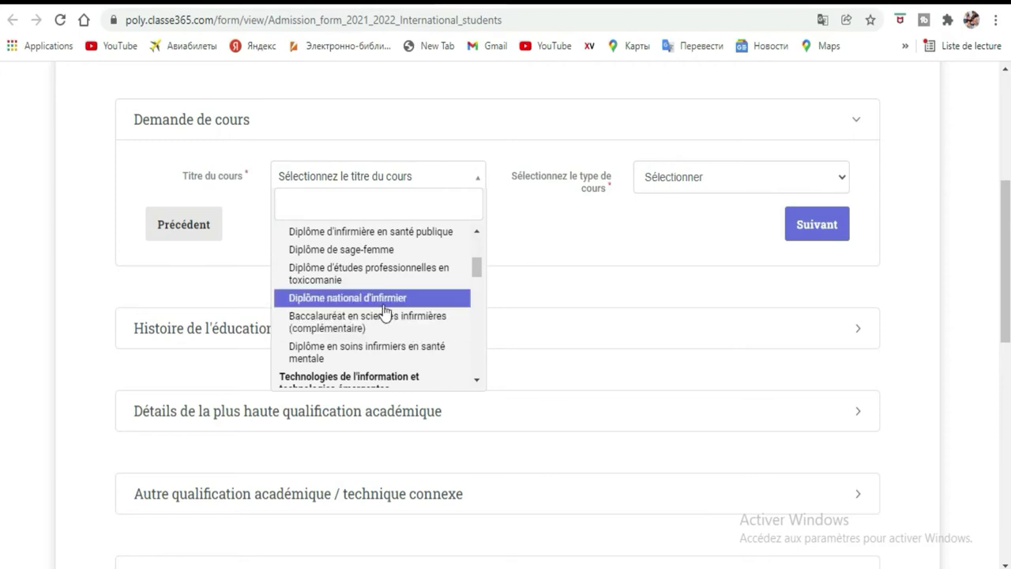
{"action": "scroll", "coordinate": [384, 308], "scroll_direction": "down", "scroll_amount": 1}
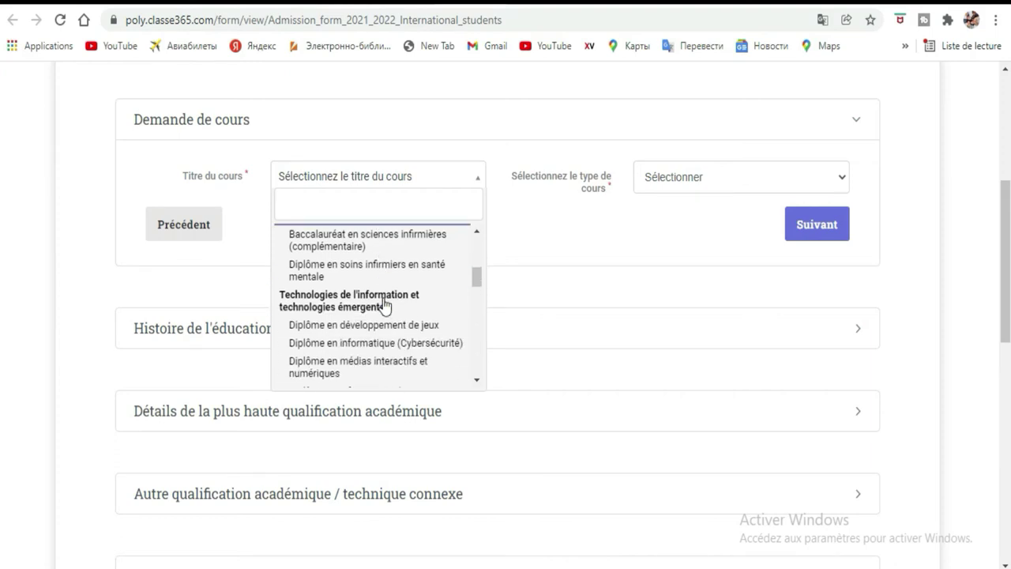
{"action": "scroll", "coordinate": [385, 305], "scroll_direction": "down", "scroll_amount": 1}
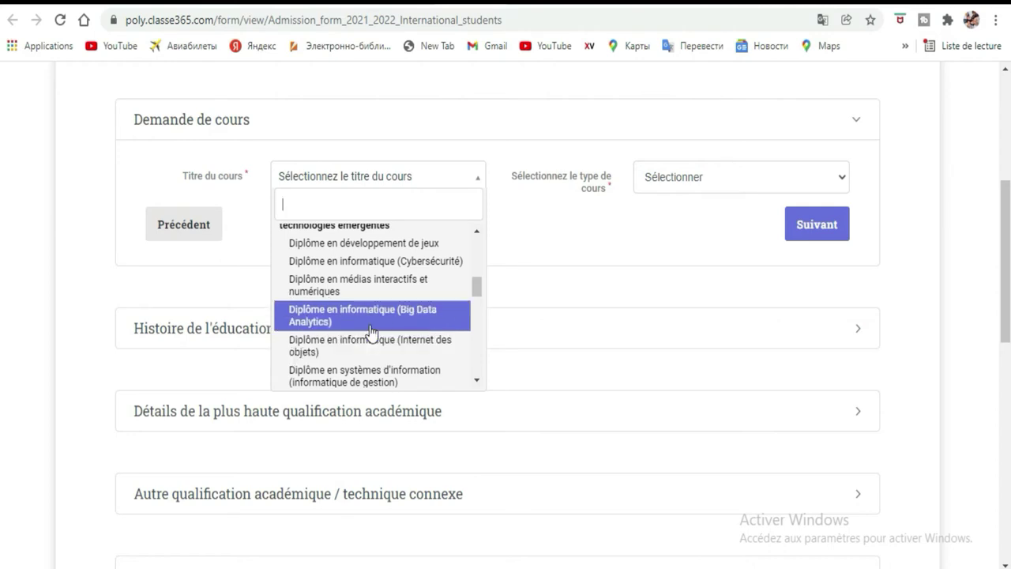
{"action": "left_click", "coordinate": [372, 316]}
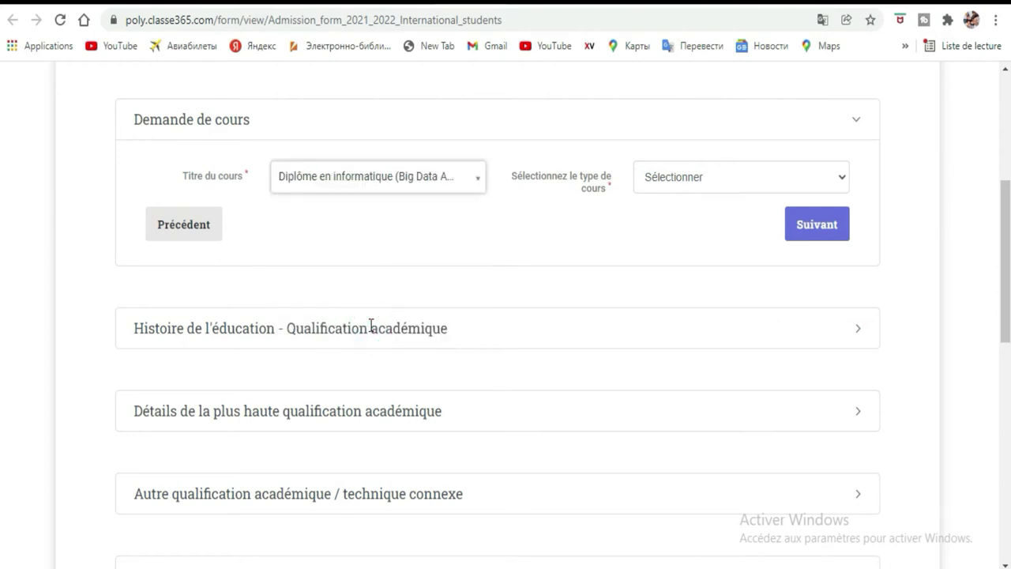
- Set the course type to À temps plein and proceed to the academic qualification section
{"action": "left_click", "coordinate": [711, 190]}
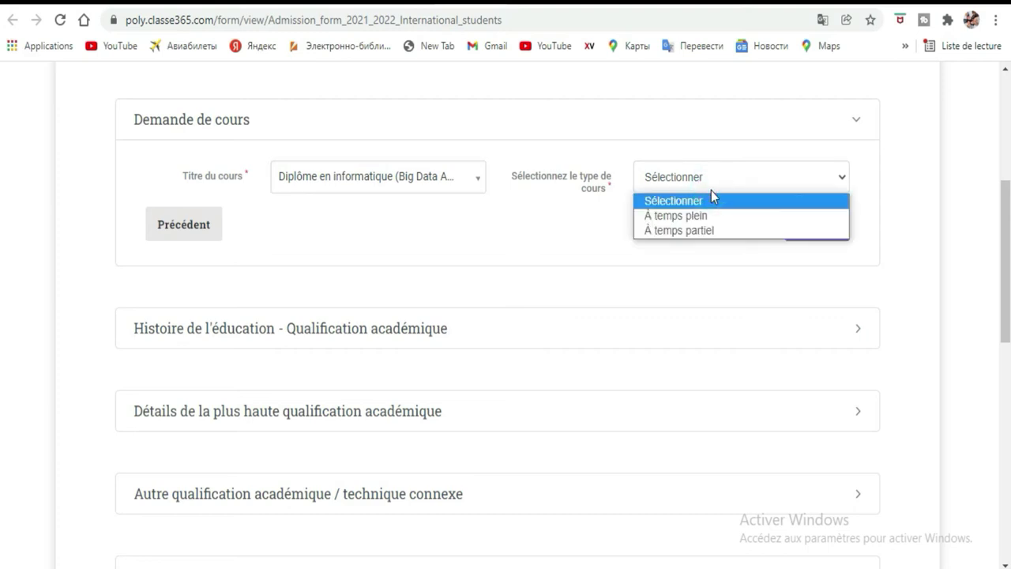
{"action": "left_click", "coordinate": [714, 216]}
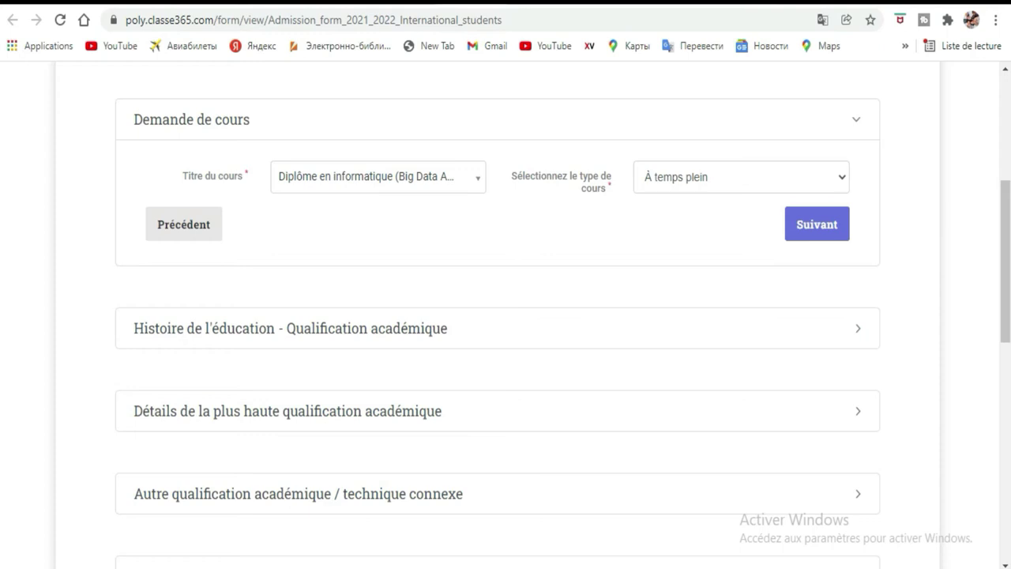
{"action": "left_click", "coordinate": [816, 218]}
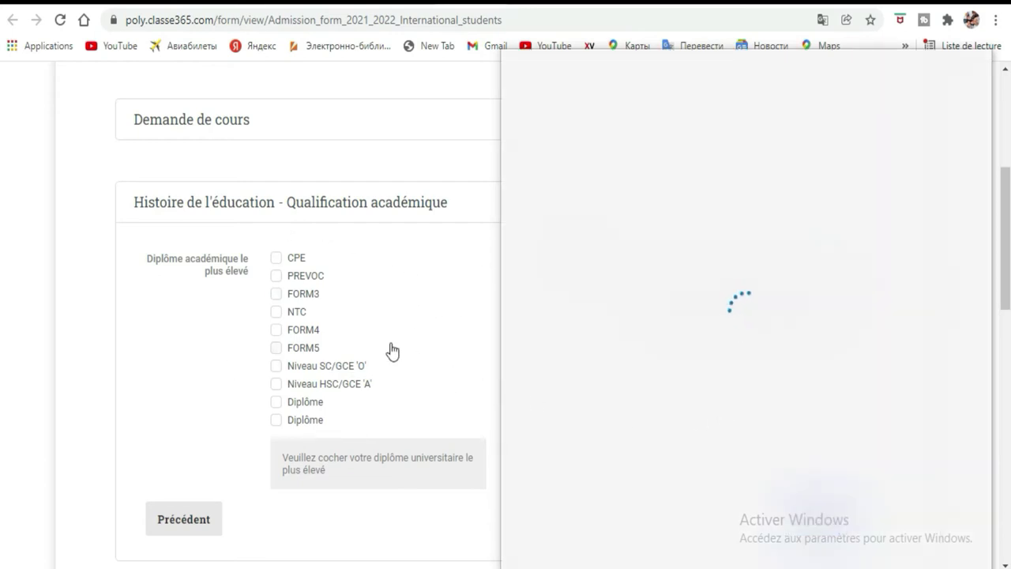
- Mark the first Diplôme option as the highest academic qualification, leave Autre diplôme empty, and proceed to the highest qualification details
{"action": "left_click", "coordinate": [620, 382]}
{"action": "left_click", "coordinate": [89, 425]}
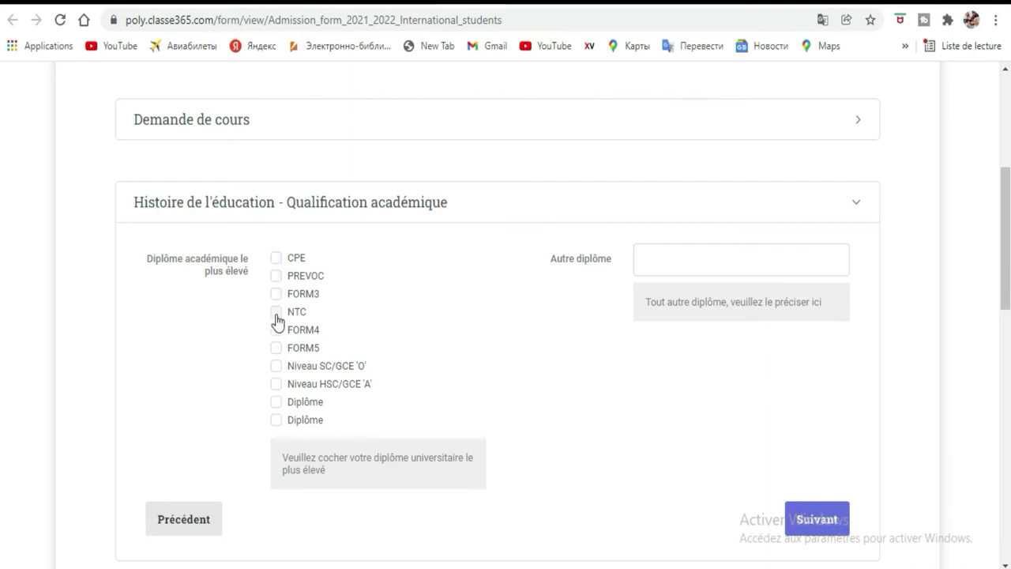
{"action": "left_click", "coordinate": [275, 407]}
{"action": "left_click", "coordinate": [779, 268]}
{"action": "left_click", "coordinate": [816, 527]}
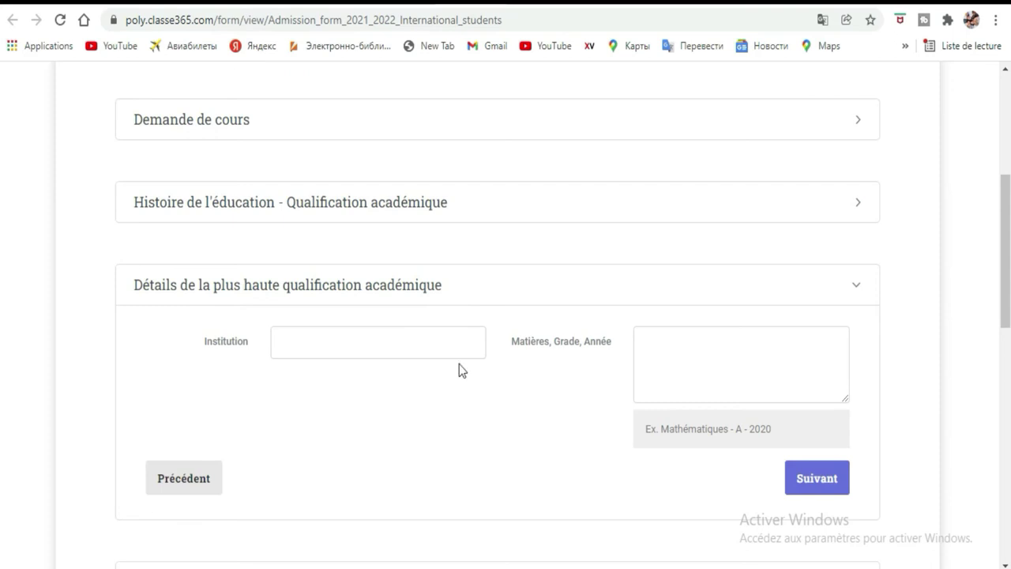
- Enter "lycce" in the Institution field of the highest academic qualification details, using the on-screen keyboard
{"action": "left_click", "coordinate": [446, 336]}
{"action": "scroll", "coordinate": [479, 330], "scroll_direction": "down", "scroll_amount": 2}
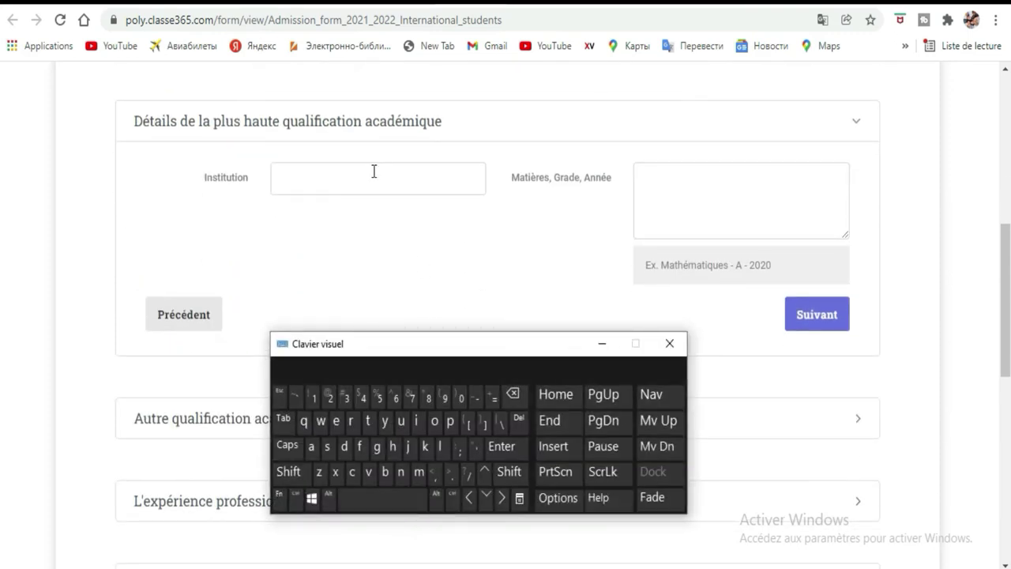
{"action": "left_click", "coordinate": [372, 171]}
{"action": "left_click", "coordinate": [440, 446]}
{"action": "left_click", "coordinate": [385, 420]}
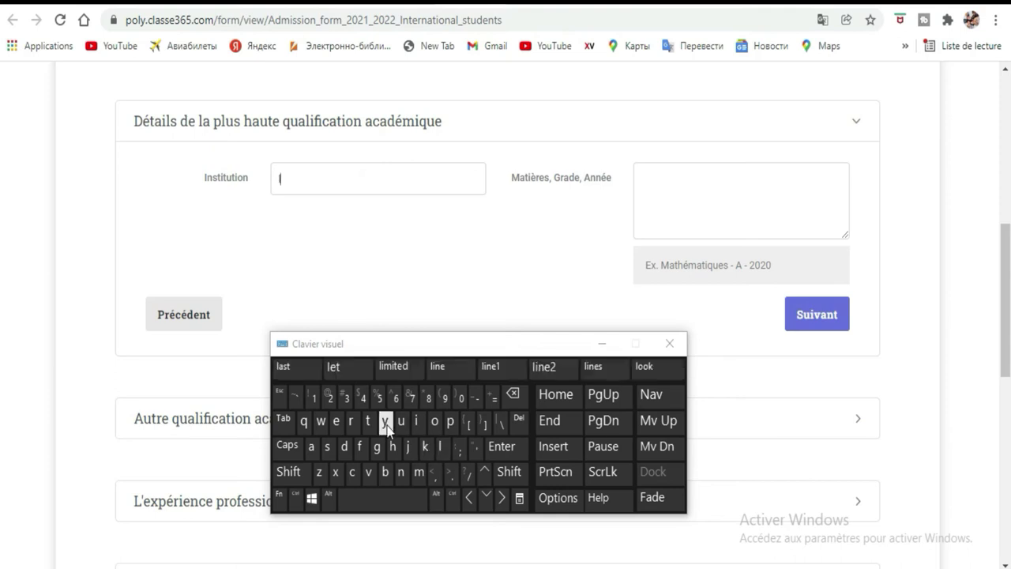
{"action": "left_click", "coordinate": [355, 473]}
{"action": "left_click", "coordinate": [355, 474]}
{"action": "left_click", "coordinate": [338, 425]}
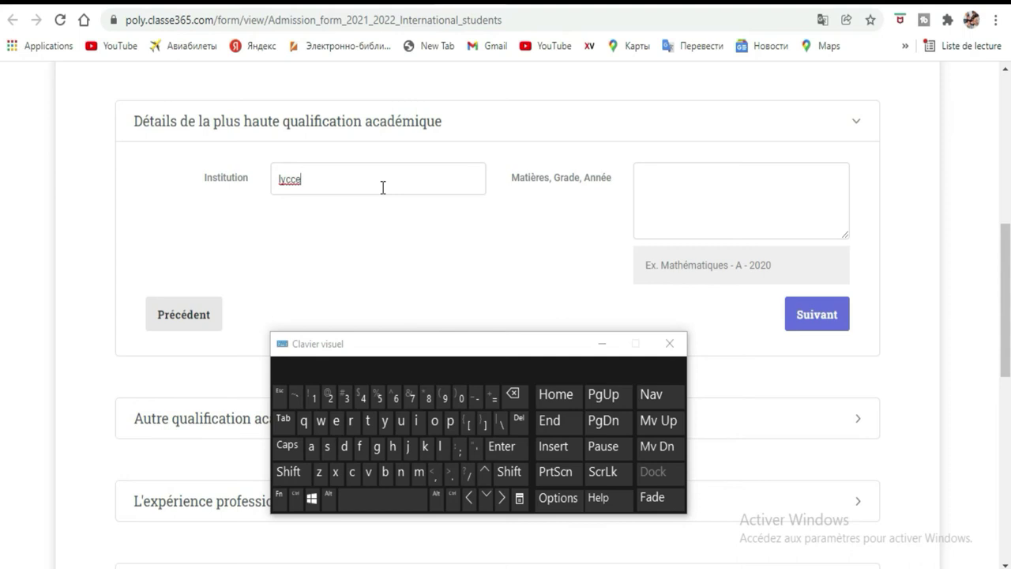
- Enter "Mathematics" as the subject in the Matières, Grade, Année field with the on-screen keyboard
{"action": "left_click", "coordinate": [688, 194]}
{"action": "left_click", "coordinate": [286, 474]}
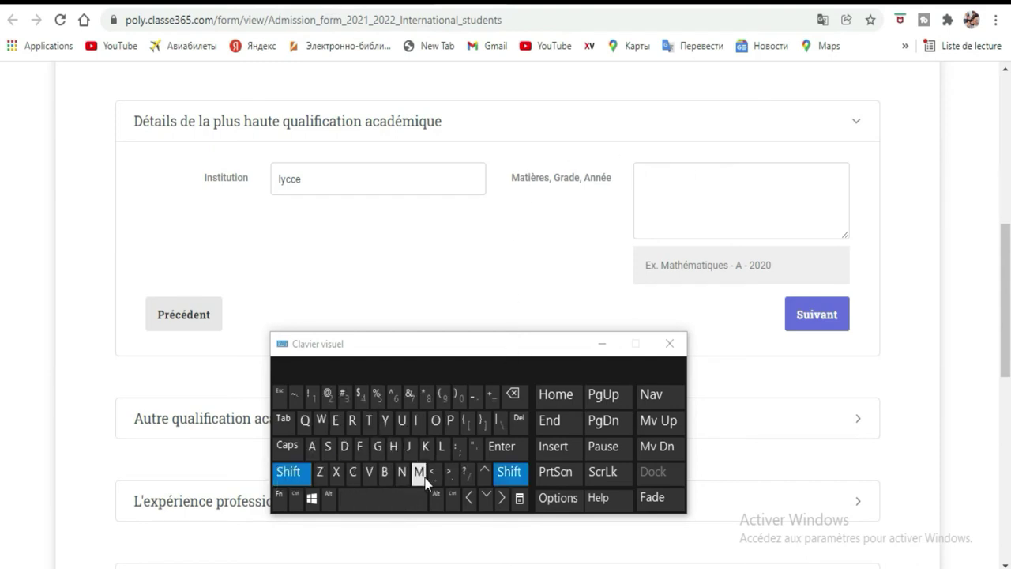
{"action": "left_click", "coordinate": [420, 474]}
{"action": "left_click", "coordinate": [312, 446]}
{"action": "left_click", "coordinate": [366, 423]}
{"action": "left_click", "coordinate": [393, 448]}
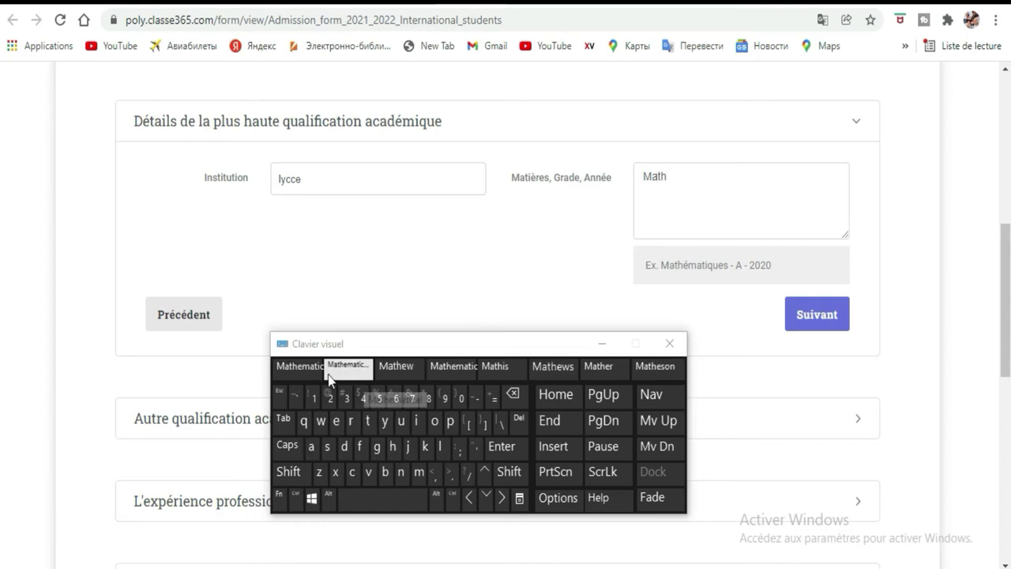
{"action": "left_click", "coordinate": [277, 370]}
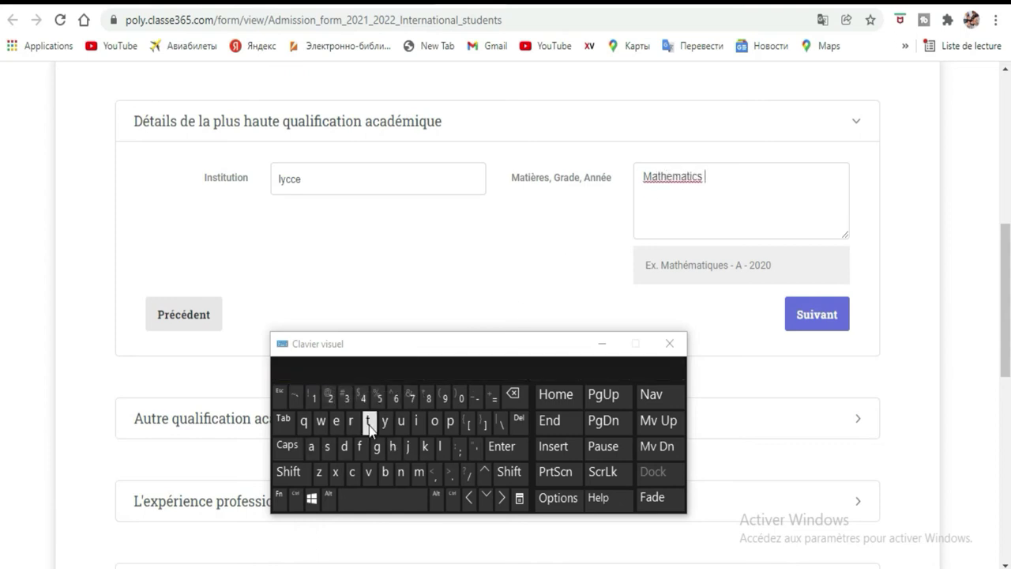
- Add the grade 14/20 after Mathematics and compare the entry with the format example given below the field
{"action": "left_click", "coordinate": [315, 399]}
{"action": "left_click", "coordinate": [364, 398]}
{"action": "left_click", "coordinate": [469, 475]}
{"action": "left_click", "coordinate": [461, 404]}
{"action": "left_click", "coordinate": [500, 447]}
{"action": "left_click", "coordinate": [733, 180]}
{"action": "left_click_drag", "start_coordinate": [732, 180], "coordinate": [710, 179]}
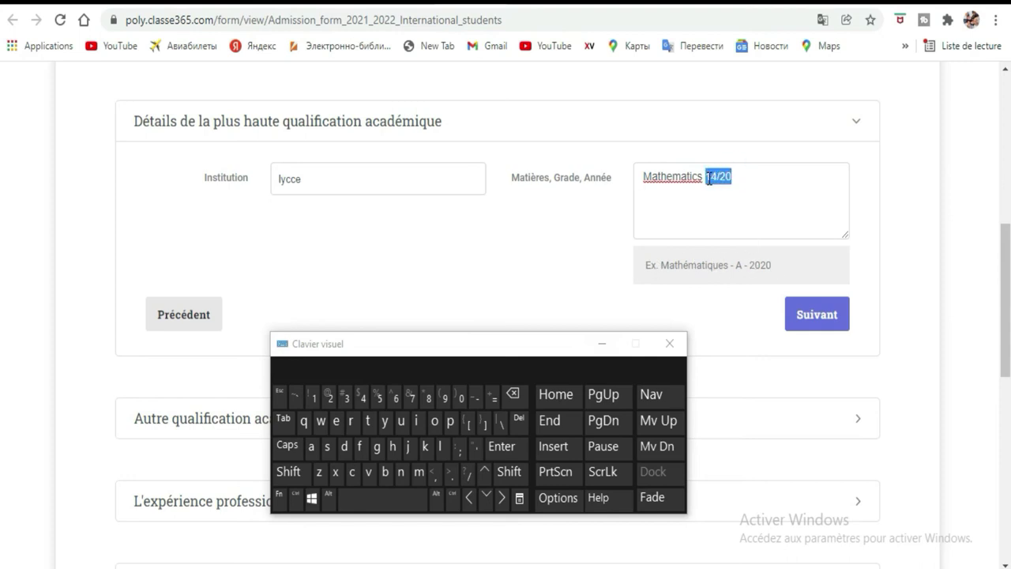
{"action": "double_click", "coordinate": [738, 264]}
{"action": "left_click", "coordinate": [608, 230]}
{"action": "double_click", "coordinate": [738, 265]}
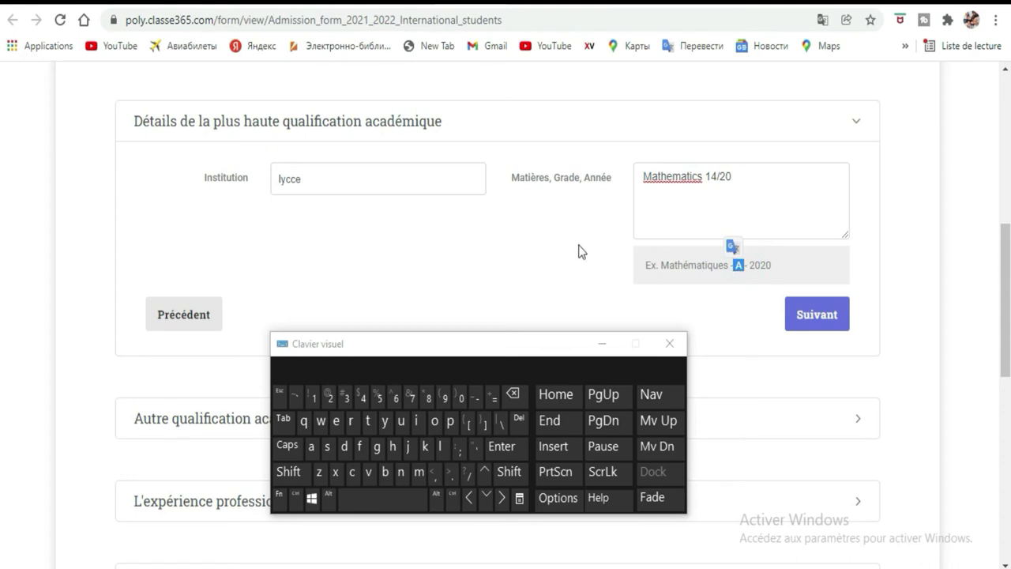
- Replace the text after Mathematics with "-A-2021" and proceed to the other academic or technical qualification section
{"action": "left_click_drag", "start_coordinate": [735, 173], "coordinate": [711, 175]}
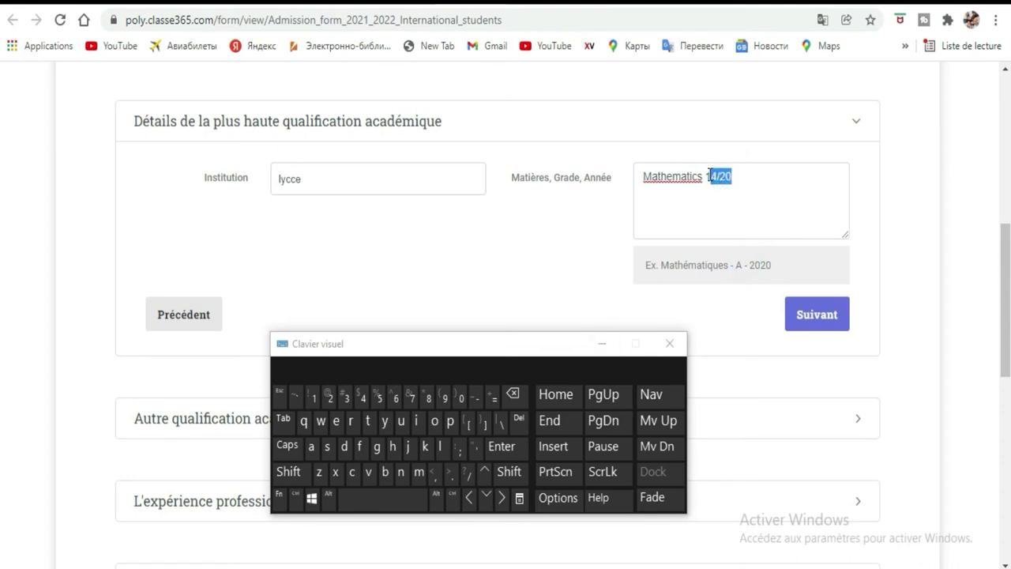
{"action": "left_click", "coordinate": [522, 395]}
{"action": "left_click", "coordinate": [521, 395]}
{"action": "left_click", "coordinate": [477, 397]}
{"action": "left_click", "coordinate": [297, 474]}
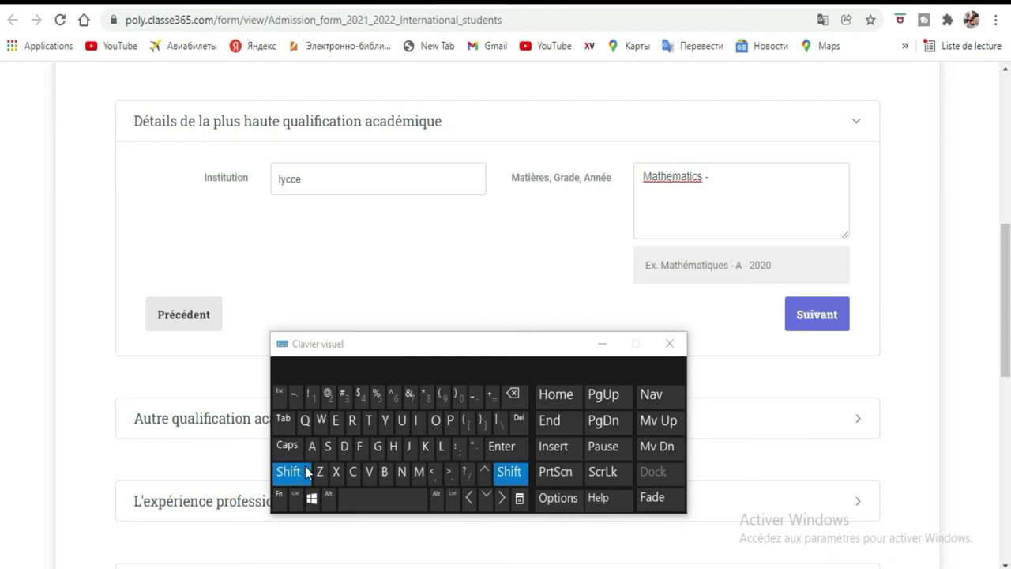
{"action": "left_click", "coordinate": [311, 446]}
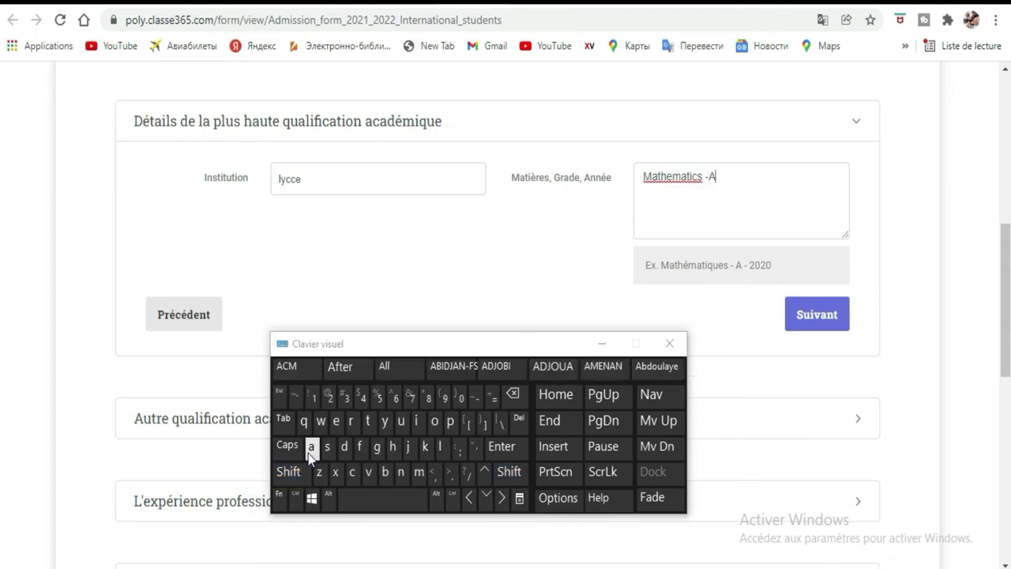
{"action": "left_click", "coordinate": [476, 400]}
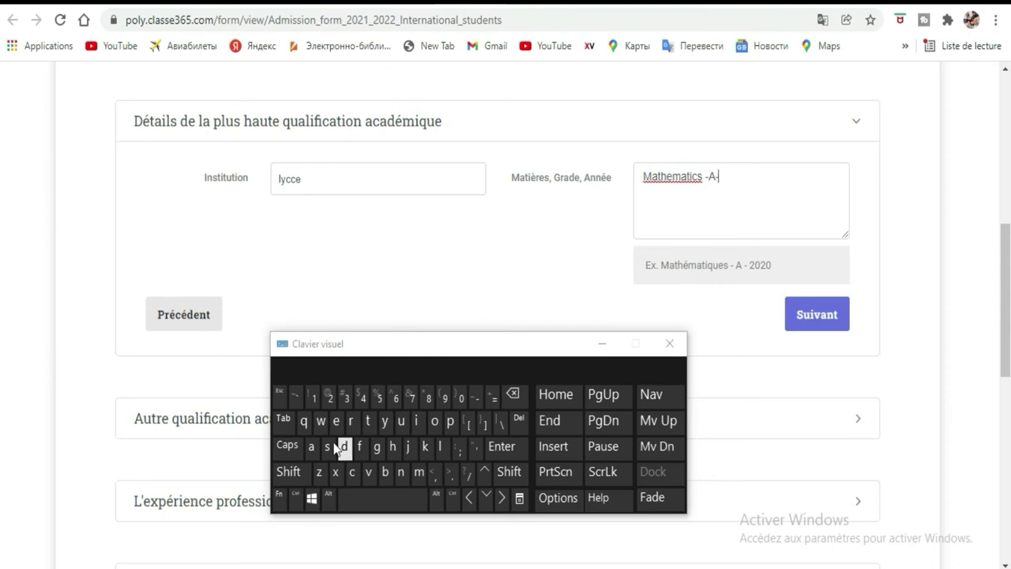
{"action": "left_click", "coordinate": [329, 398]}
{"action": "left_click", "coordinate": [329, 398]}
{"action": "left_click", "coordinate": [314, 398]}
{"action": "left_click", "coordinate": [498, 446]}
{"action": "scroll", "coordinate": [806, 285], "scroll_direction": "down", "scroll_amount": 1}
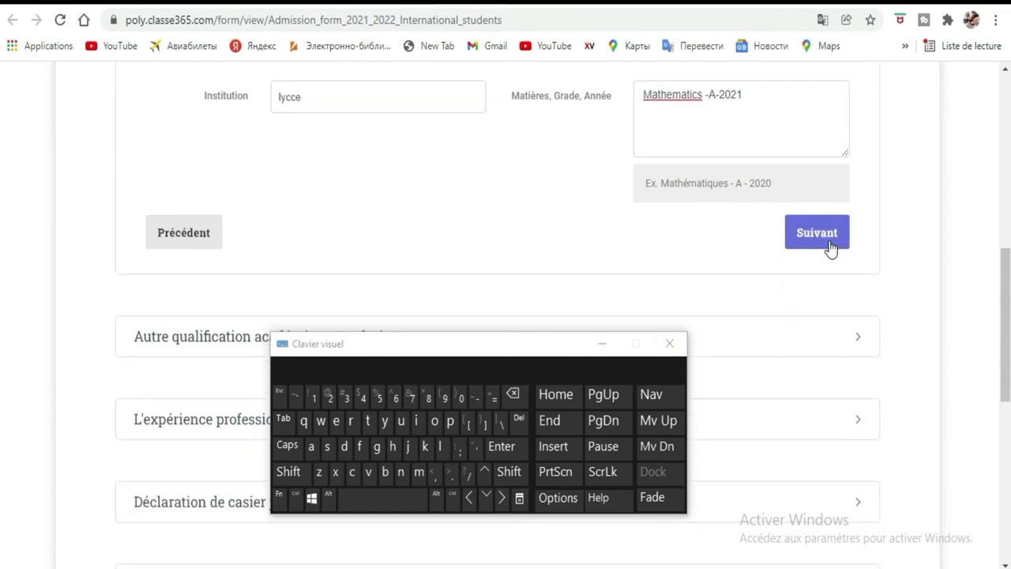
{"action": "left_click", "coordinate": [829, 250]}
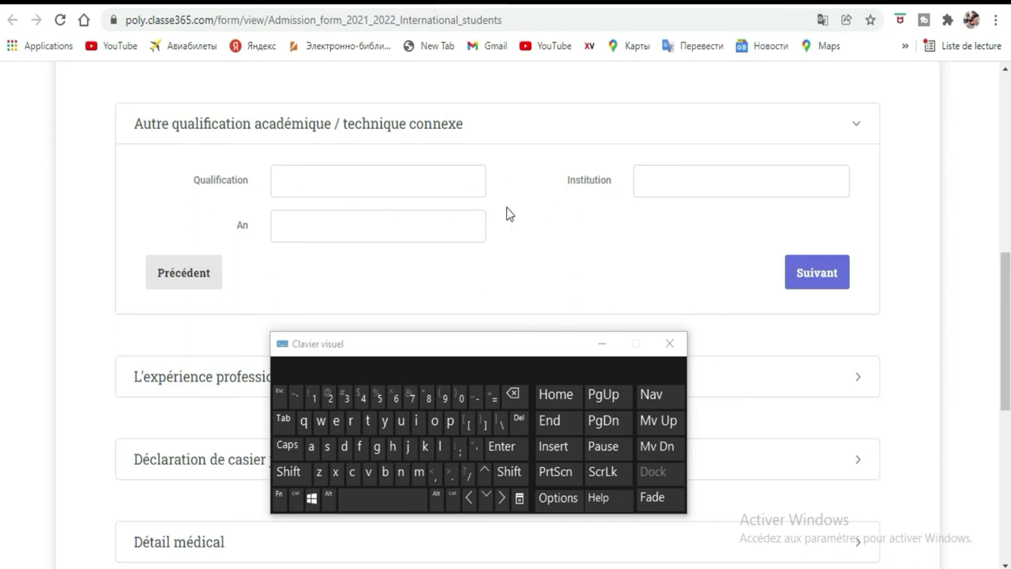
- Minimise the on-screen keyboard and examine the form's sections from the applicant's personal data to Comment connaissez-vous Polytechnic Mauritius
{"action": "scroll", "coordinate": [490, 160], "scroll_direction": "down", "scroll_amount": 1}
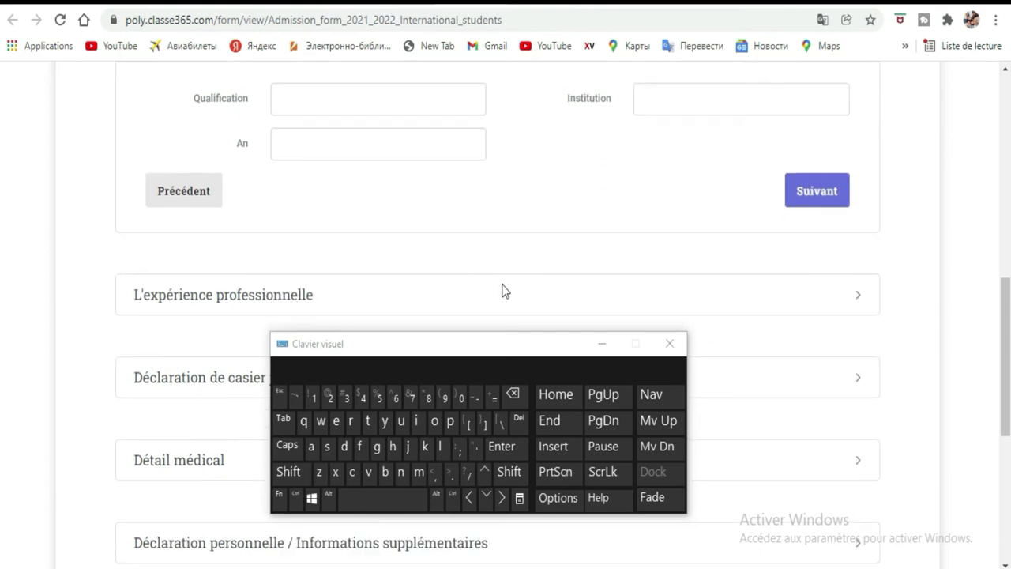
{"action": "left_click", "coordinate": [600, 347]}
{"action": "scroll", "coordinate": [617, 242], "scroll_direction": "down", "scroll_amount": 2}
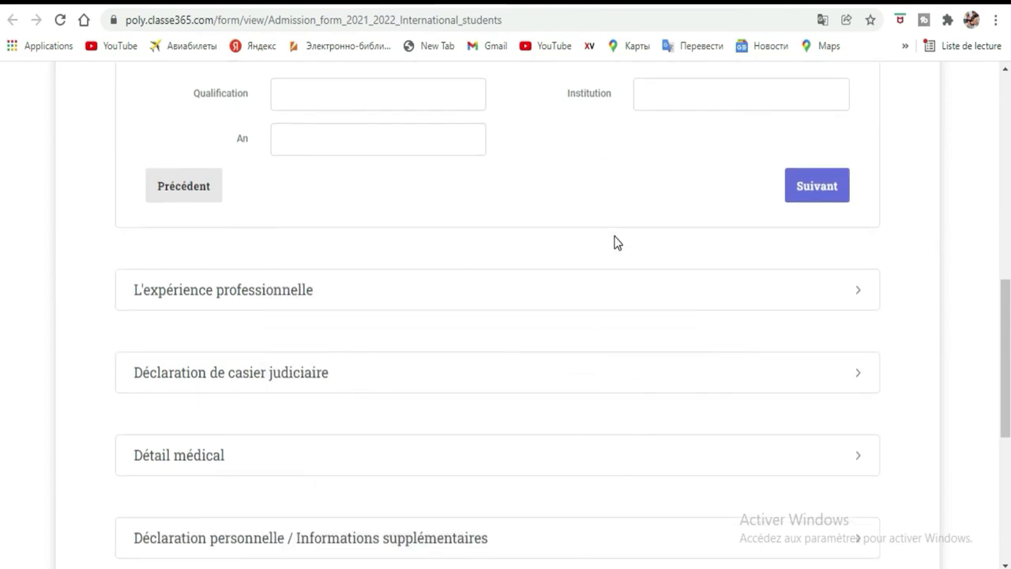
{"action": "scroll", "coordinate": [618, 243], "scroll_direction": "down", "scroll_amount": 2}
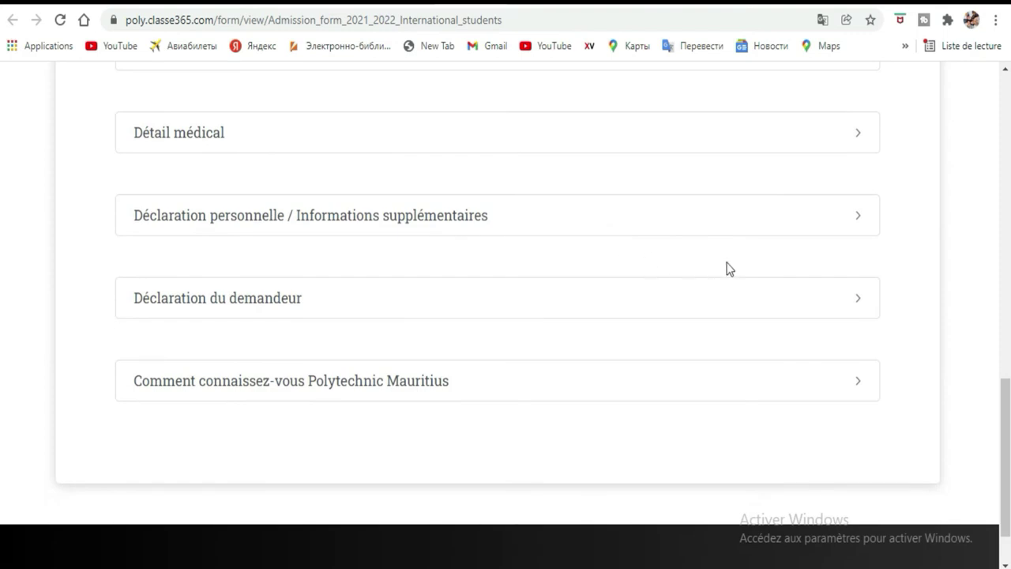
{"action": "scroll", "coordinate": [728, 268], "scroll_direction": "up", "scroll_amount": 3}
{"action": "scroll", "coordinate": [729, 268], "scroll_direction": "up", "scroll_amount": 2}
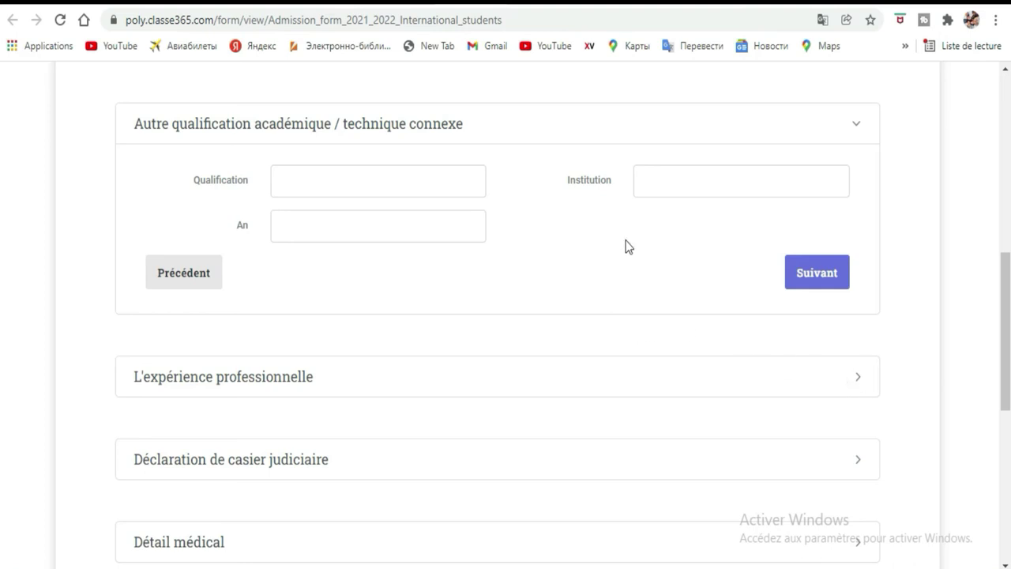
{"action": "scroll", "coordinate": [805, 304], "scroll_direction": "up", "scroll_amount": 6}
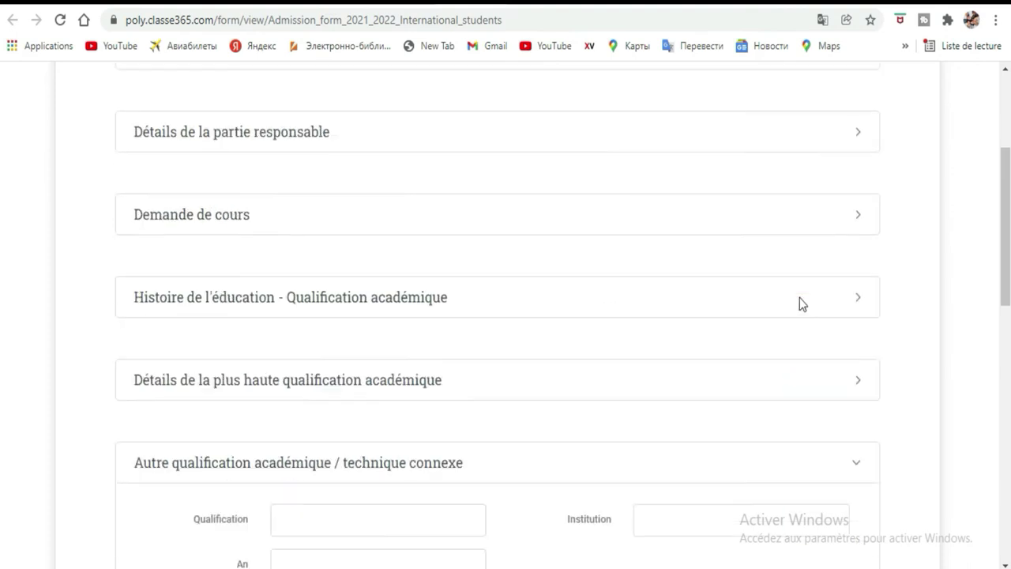
{"action": "scroll", "coordinate": [688, 280], "scroll_direction": "up", "scroll_amount": 1}
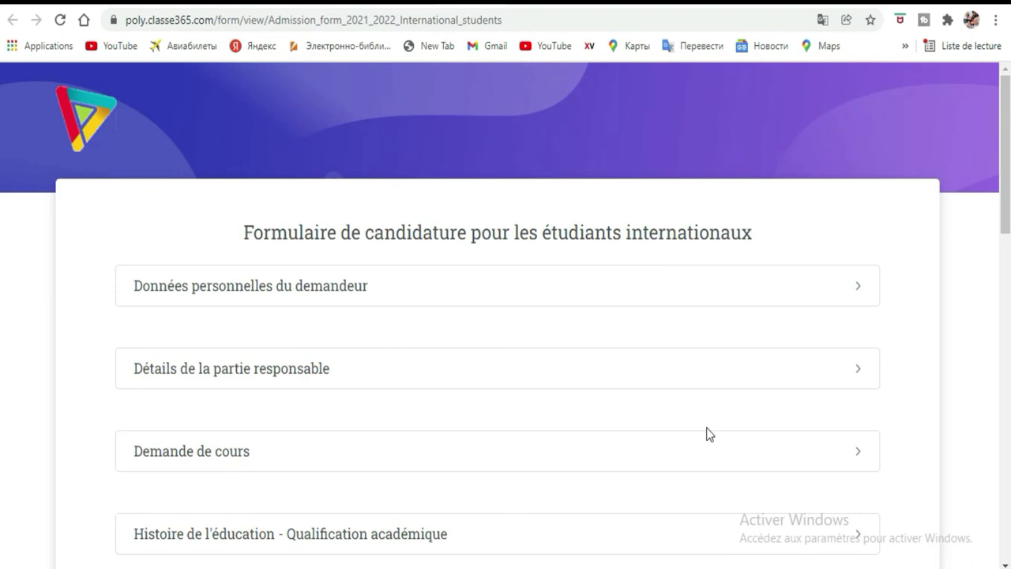
{"action": "scroll", "coordinate": [668, 390], "scroll_direction": "down", "scroll_amount": 6}
{"action": "scroll", "coordinate": [789, 413], "scroll_direction": "down", "scroll_amount": 4}
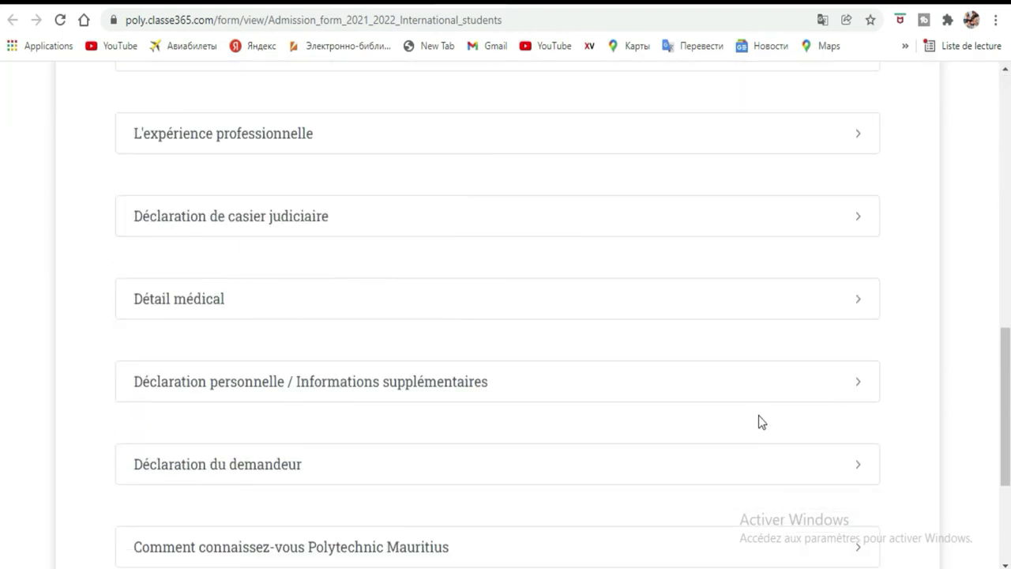
{"action": "scroll", "coordinate": [833, 433], "scroll_direction": "down", "scroll_amount": 3}
{"action": "left_click", "coordinate": [850, 314]}
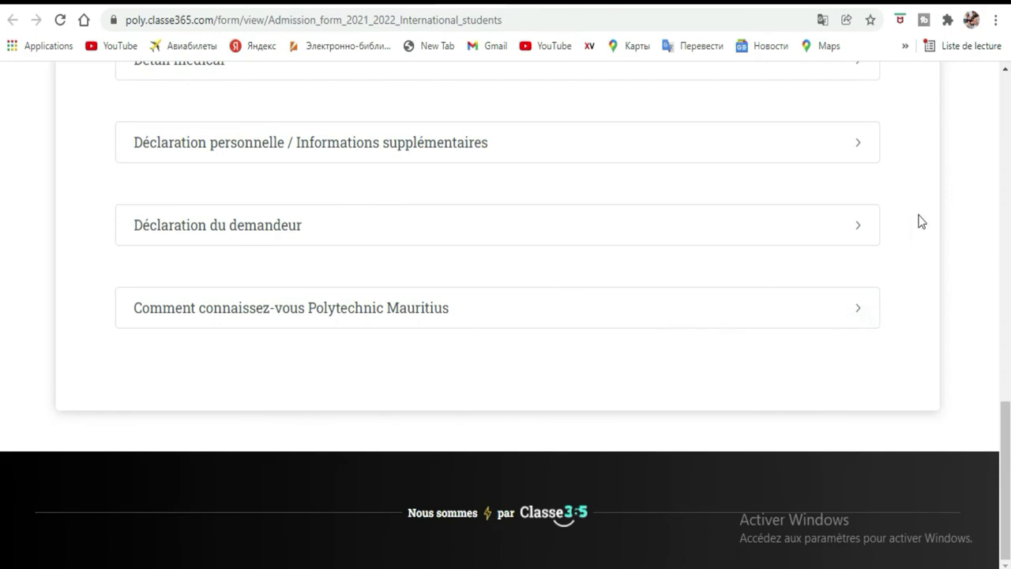
- Review the application form's collapsed sections, from Comment connaissez-vous Polytechnic Mauritius back up to Données personnelles du demandeur
{"action": "scroll", "coordinate": [716, 241], "scroll_direction": "up", "scroll_amount": 5}
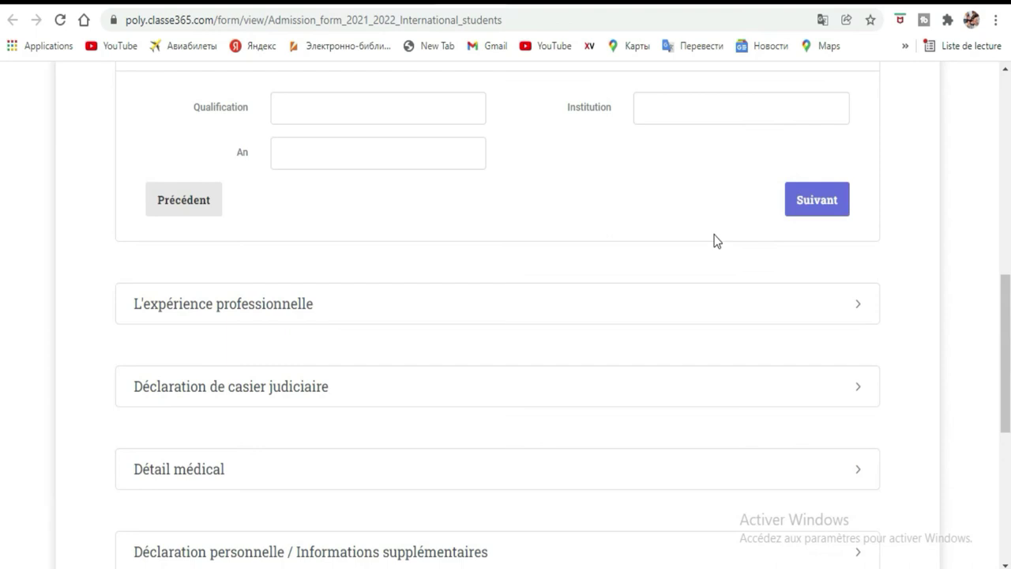
{"action": "scroll", "coordinate": [716, 241], "scroll_direction": "up", "scroll_amount": 5}
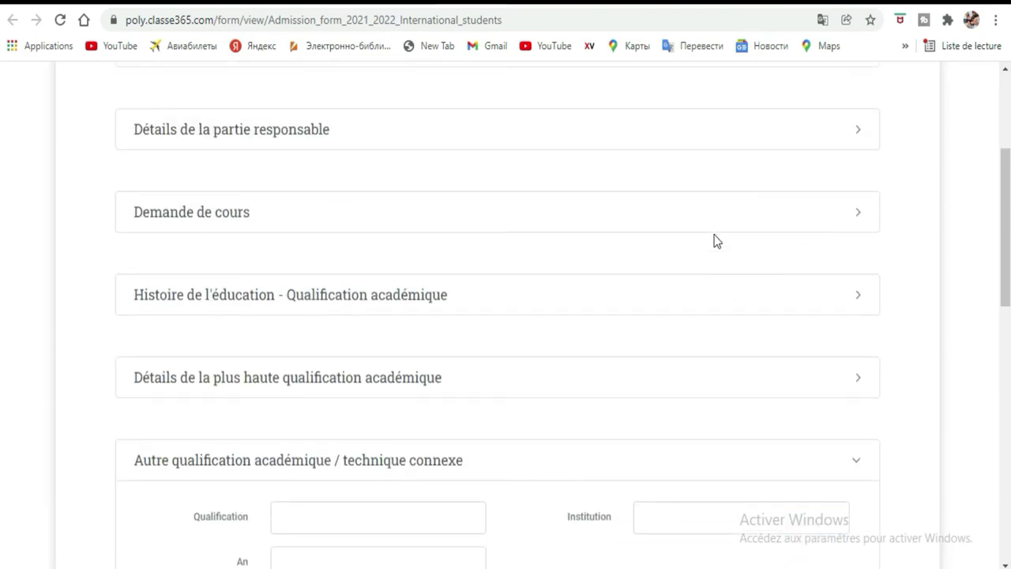
{"action": "scroll", "coordinate": [717, 240], "scroll_direction": "up", "scroll_amount": 3}
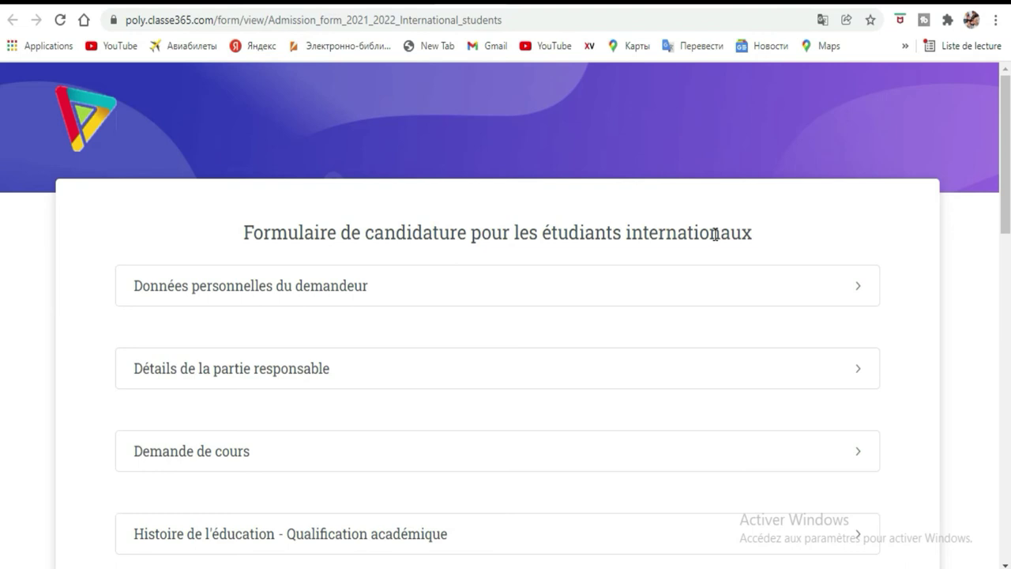
{"action": "scroll", "coordinate": [716, 241], "scroll_direction": "down", "scroll_amount": 2}
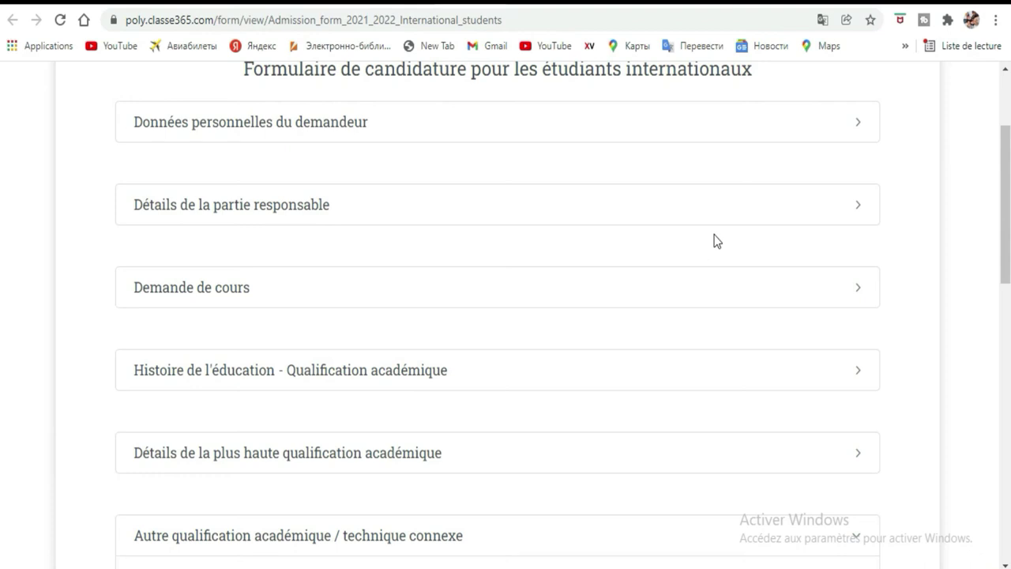
{"action": "scroll", "coordinate": [716, 241], "scroll_direction": "down", "scroll_amount": 3}
{"action": "scroll", "coordinate": [716, 241], "scroll_direction": "up", "scroll_amount": 5}
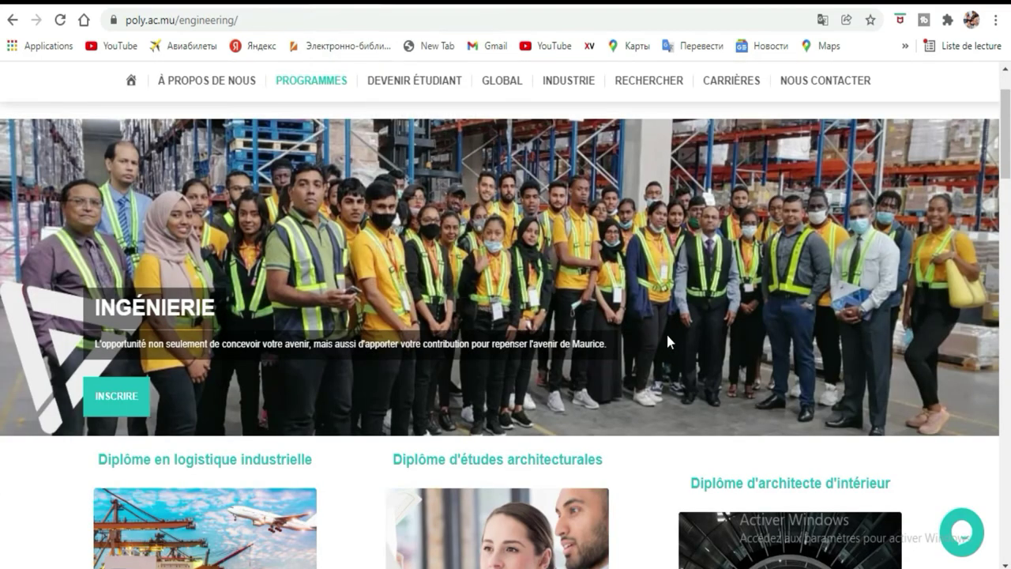
- Go back from the Polytechnics Mauritius engineering programmes page to the Mauritius-Africa Scholarship Scheme 2022 guidelines document
{"action": "scroll", "coordinate": [625, 328], "scroll_direction": "down", "scroll_amount": 5}
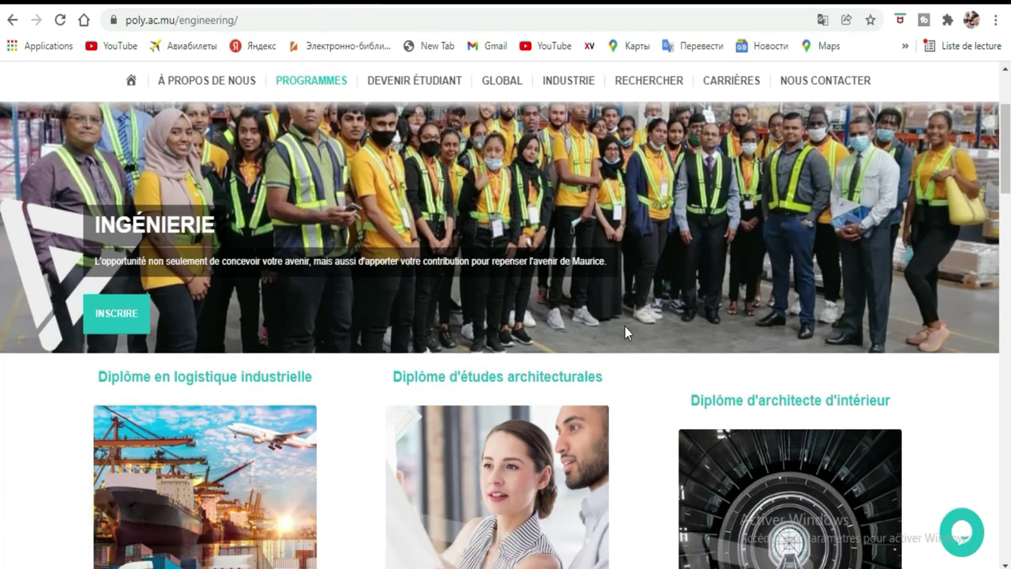
{"action": "scroll", "coordinate": [620, 321], "scroll_direction": "up", "scroll_amount": 5}
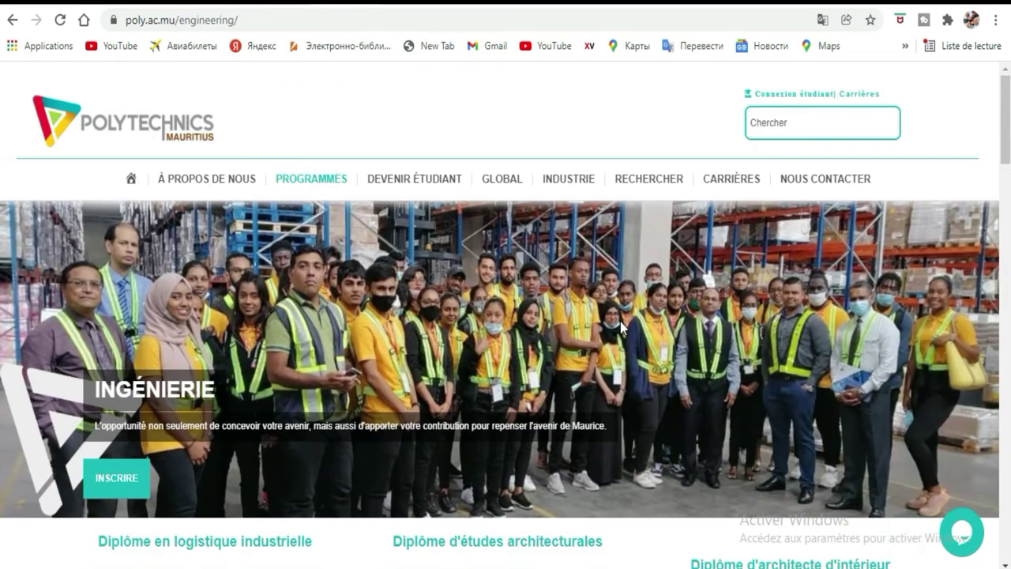
{"action": "left_click", "coordinate": [13, 21]}
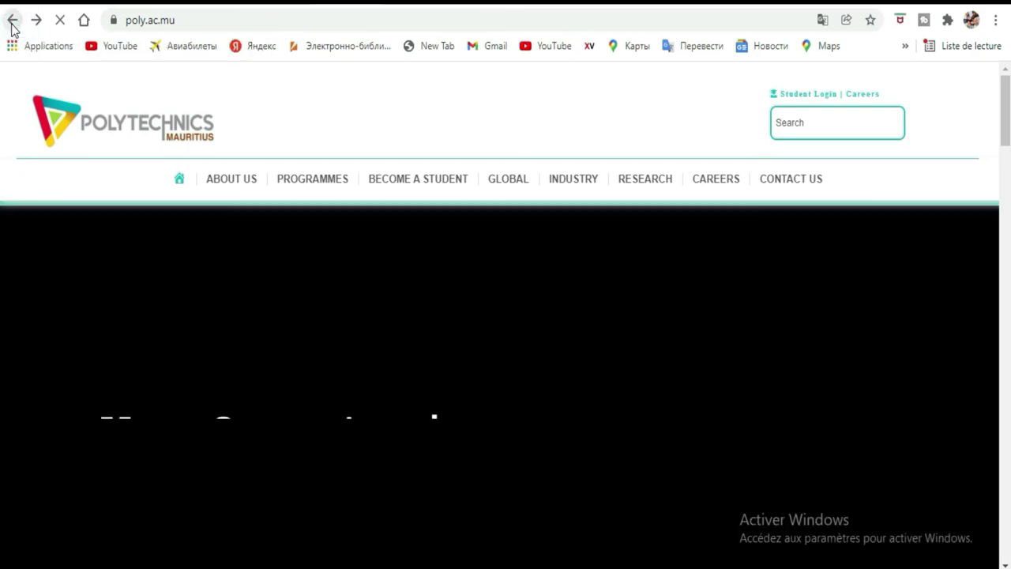
{"action": "left_click", "coordinate": [12, 25]}
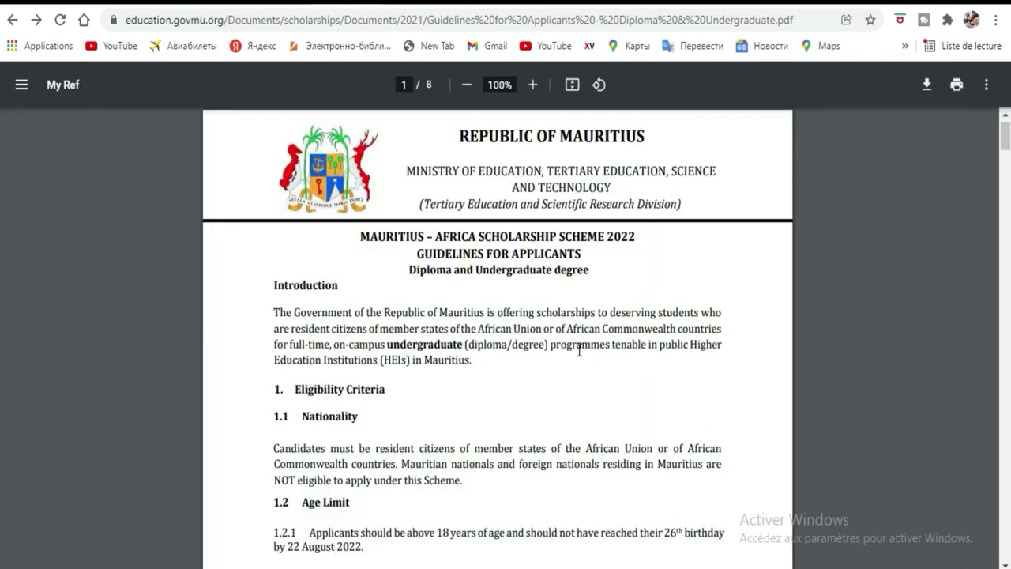
- Try to open the University of Mauritius website from the October 2022 intake list in the guidelines, and return to the document
{"action": "scroll", "coordinate": [579, 350], "scroll_direction": "down", "scroll_amount": 20}
{"action": "scroll", "coordinate": [579, 350], "scroll_direction": "down", "scroll_amount": 20}
{"action": "scroll", "coordinate": [579, 350], "scroll_direction": "down", "scroll_amount": 20}
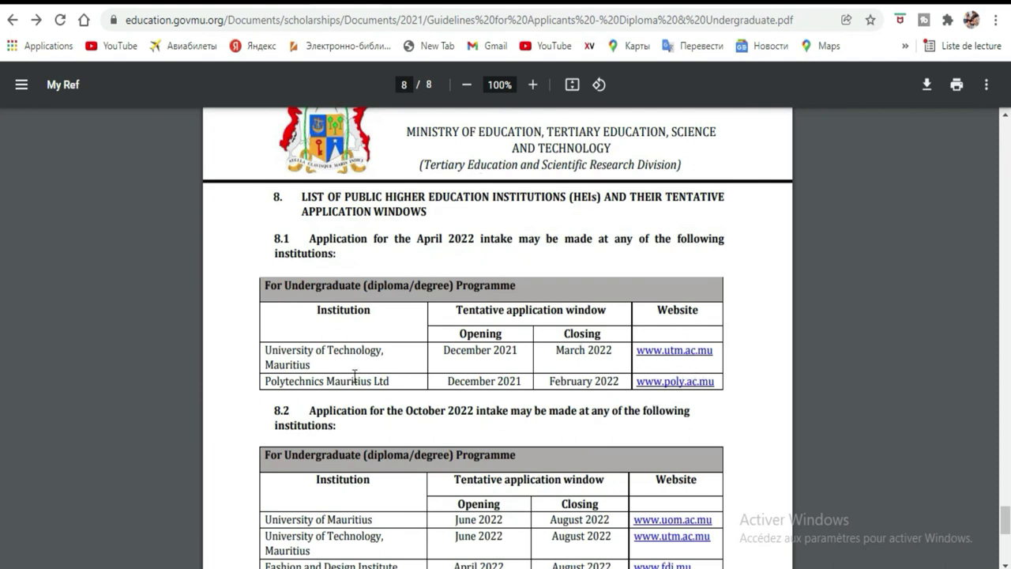
{"action": "scroll", "coordinate": [652, 429], "scroll_direction": "down", "scroll_amount": 3}
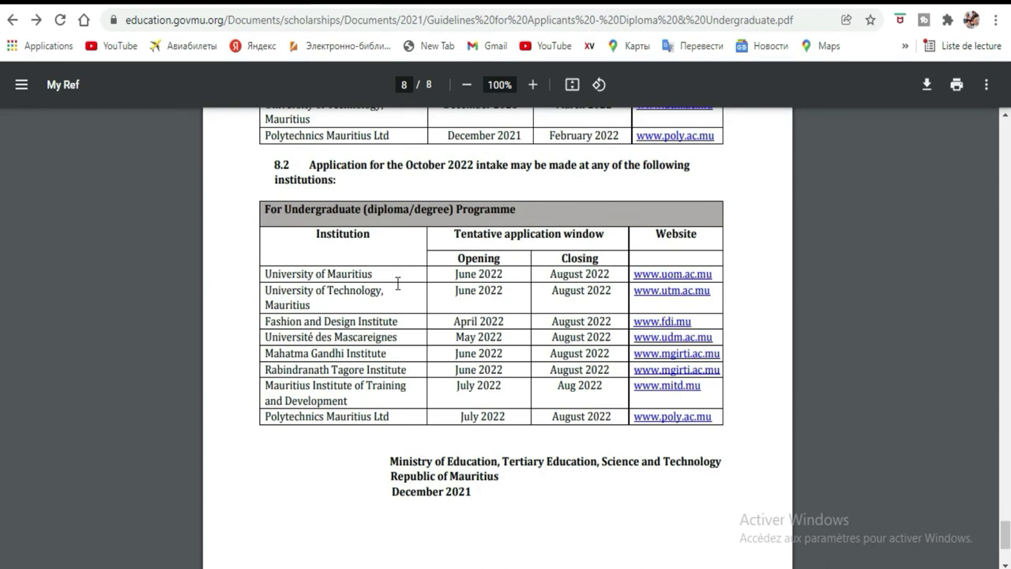
{"action": "left_click", "coordinate": [667, 275]}
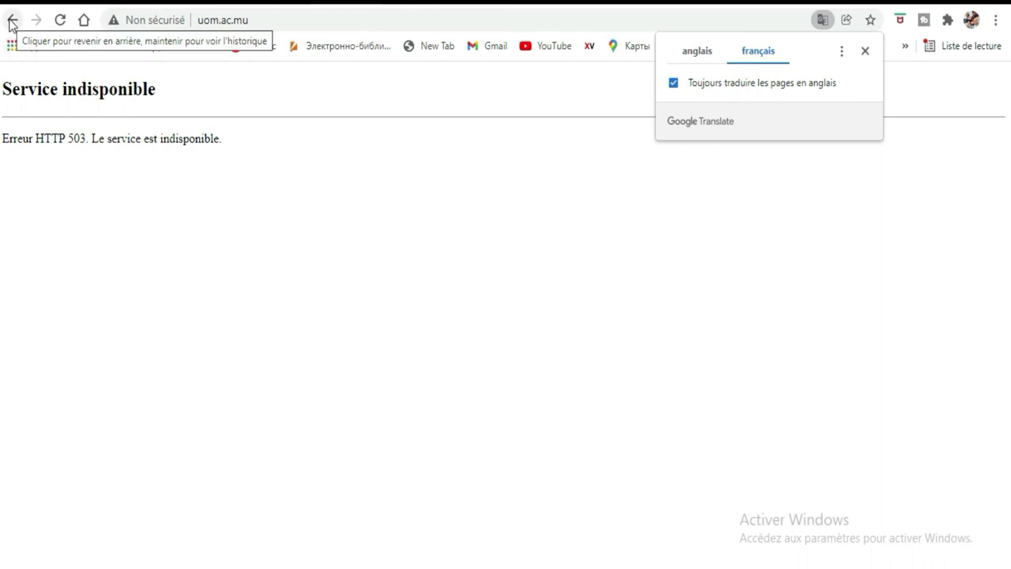
{"action": "left_click", "coordinate": [11, 20]}
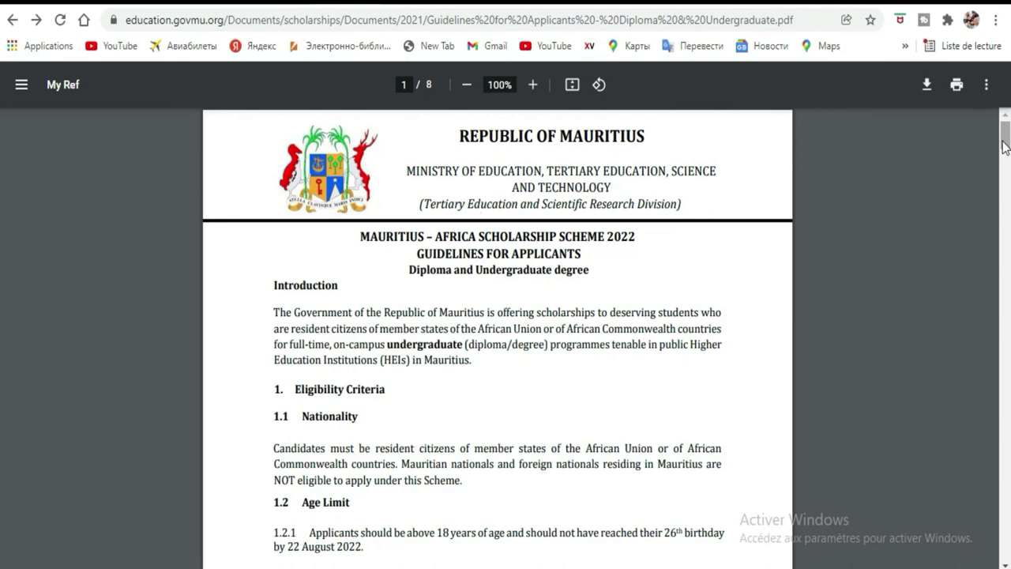
{"action": "left_click_drag", "start_coordinate": [1005, 146], "coordinate": [1008, 411]}
{"action": "scroll", "coordinate": [0, 458], "scroll_direction": "down", "scroll_amount": 15}
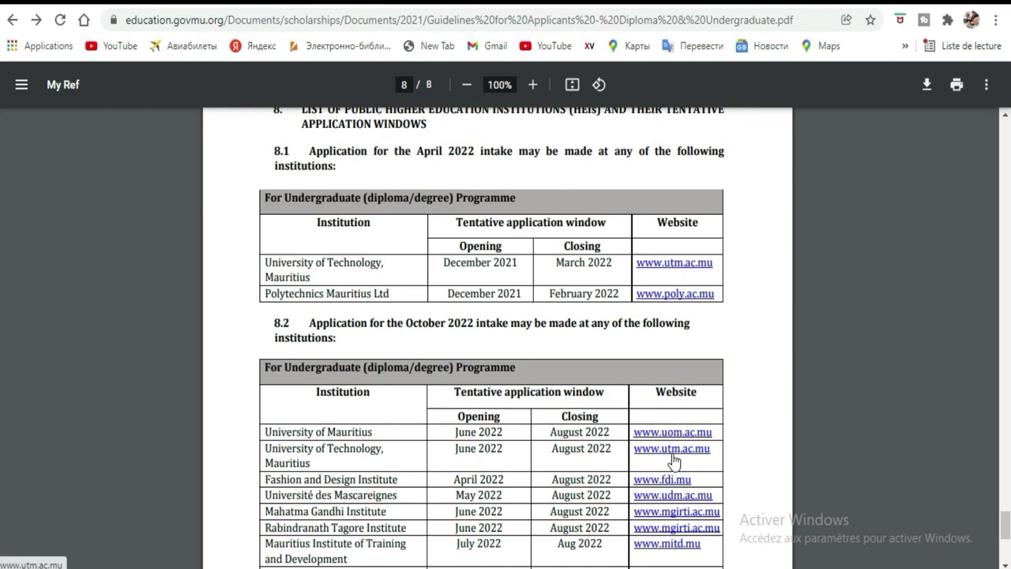
{"action": "left_click", "coordinate": [672, 458]}
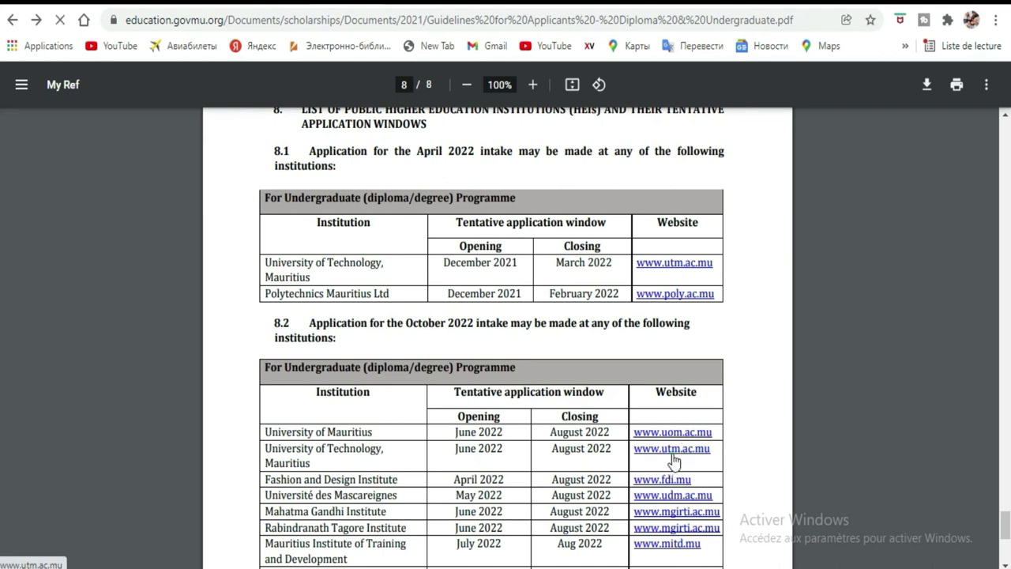